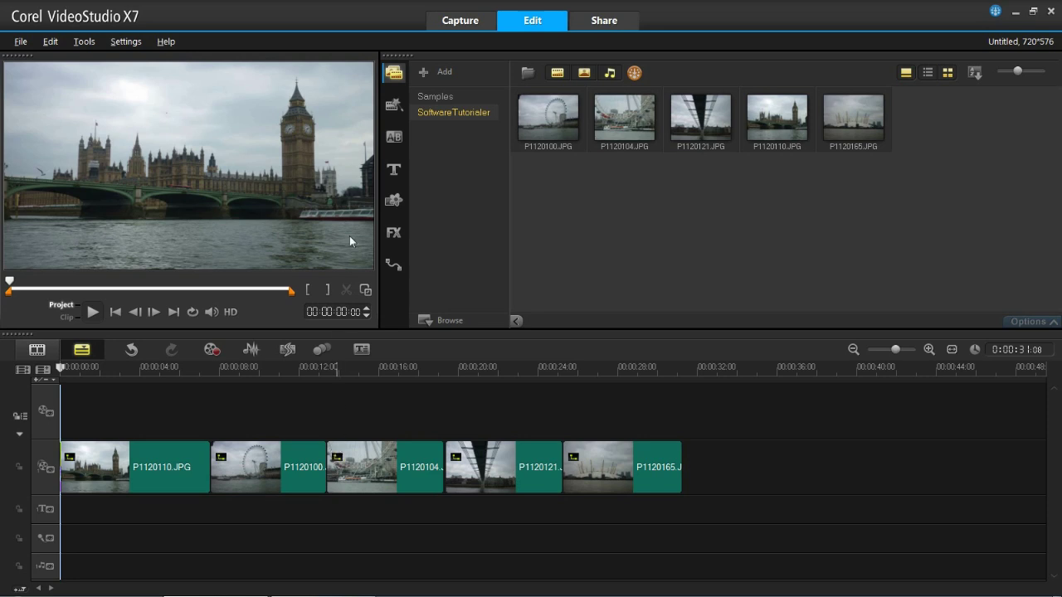
# - Show the Title library and select the title placeholder on the first photo
pyautogui.click(394, 172)
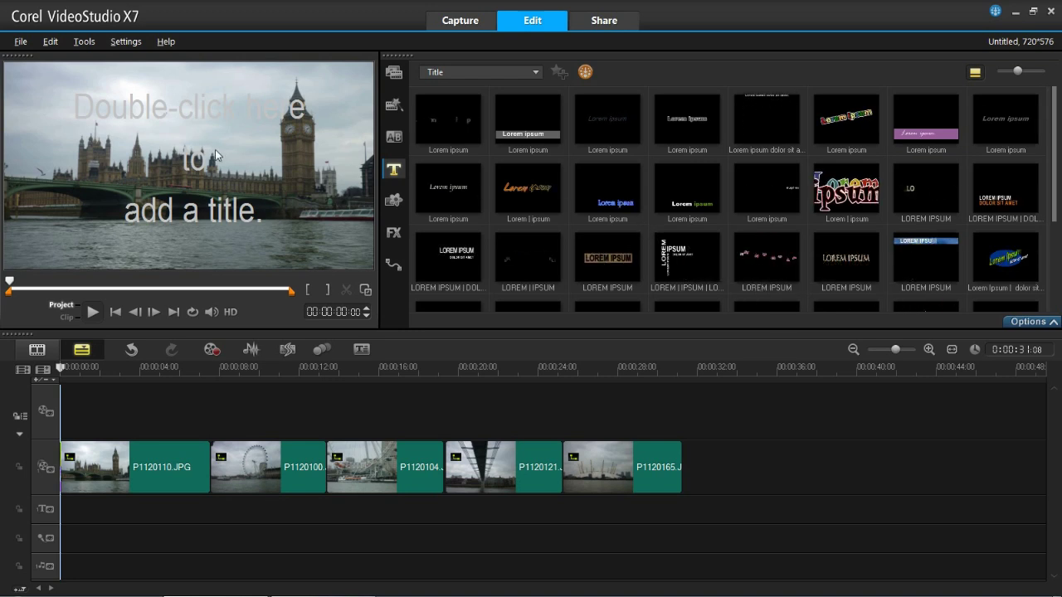
pyautogui.click(101, 146)
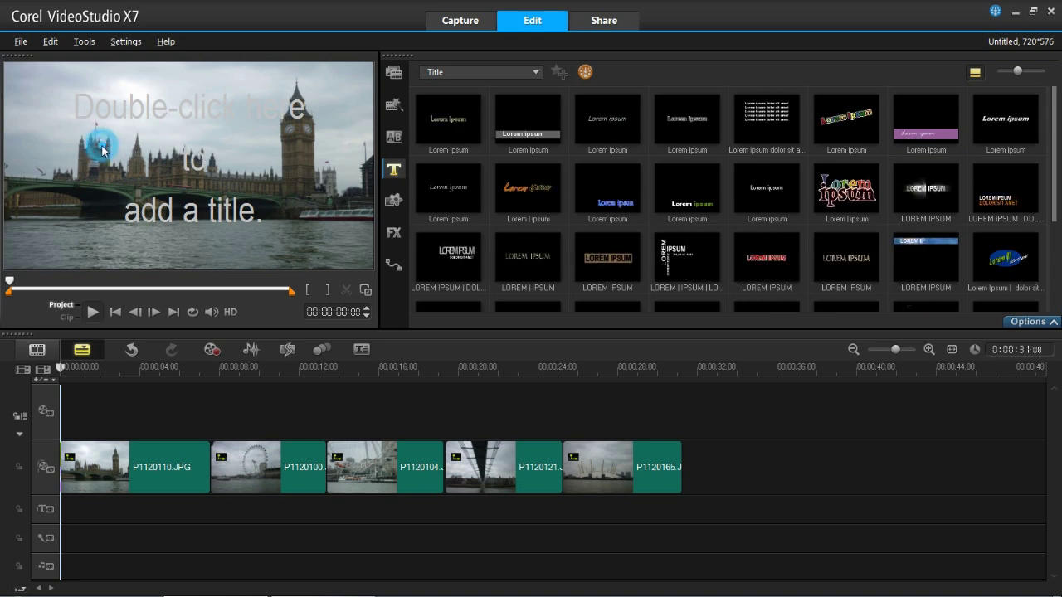
# - Type the two-line title 'Day Trip' / 'in London' over the Big Ben photo and commit it
pyautogui.doubleClick(103, 150)
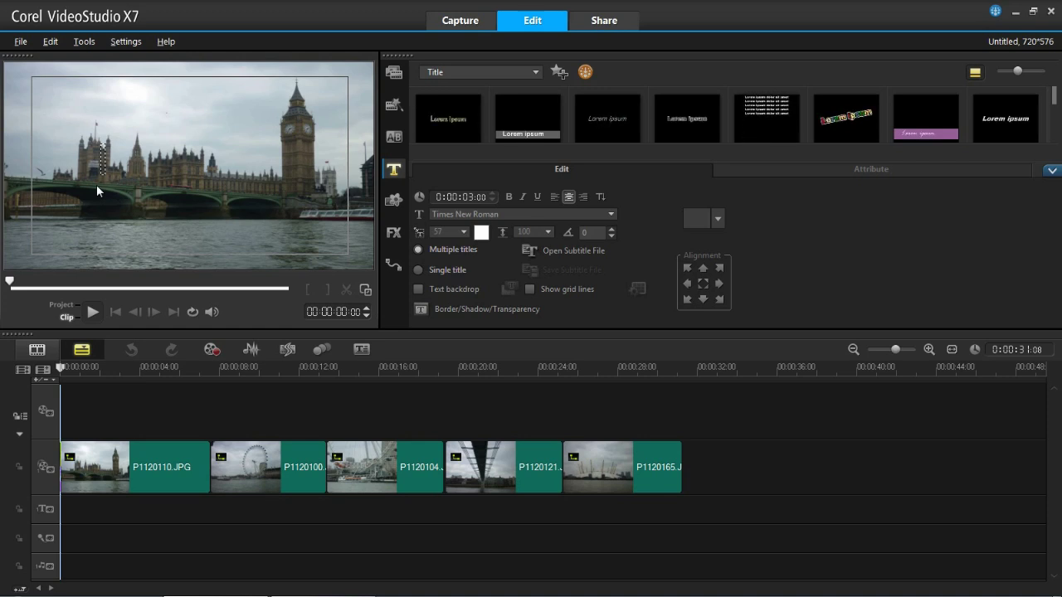
pyautogui.write('Day')
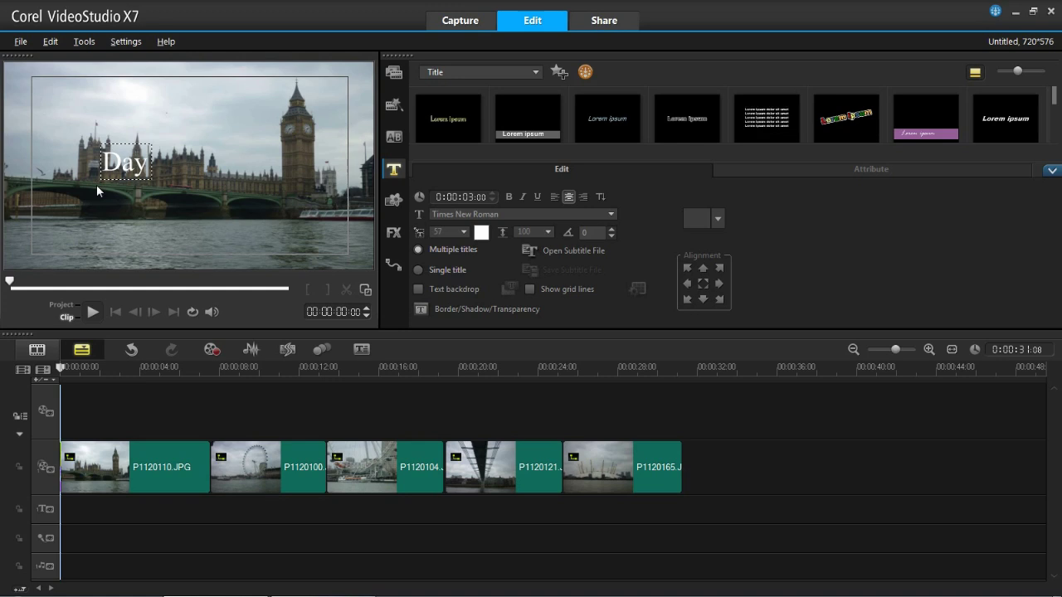
pyautogui.write(' Trip')
pyautogui.press('Return')
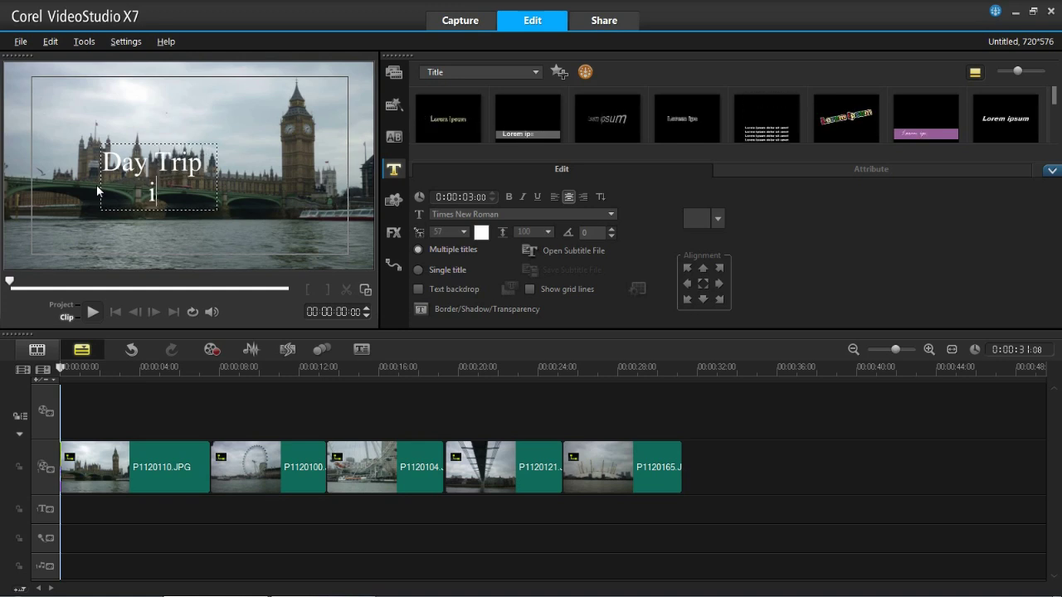
pyautogui.write('in London')
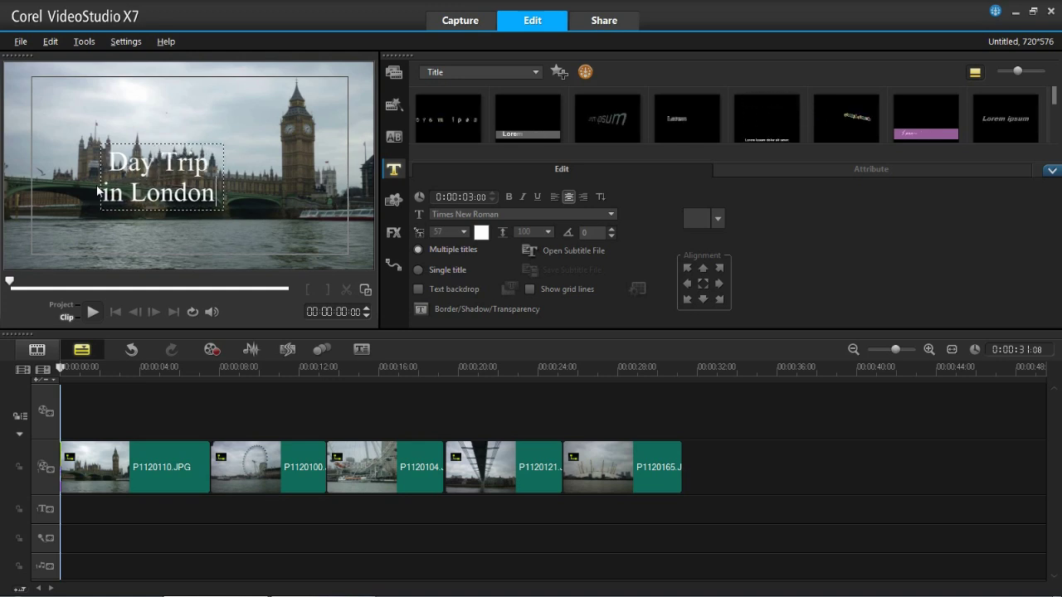
pyautogui.click(295, 201)
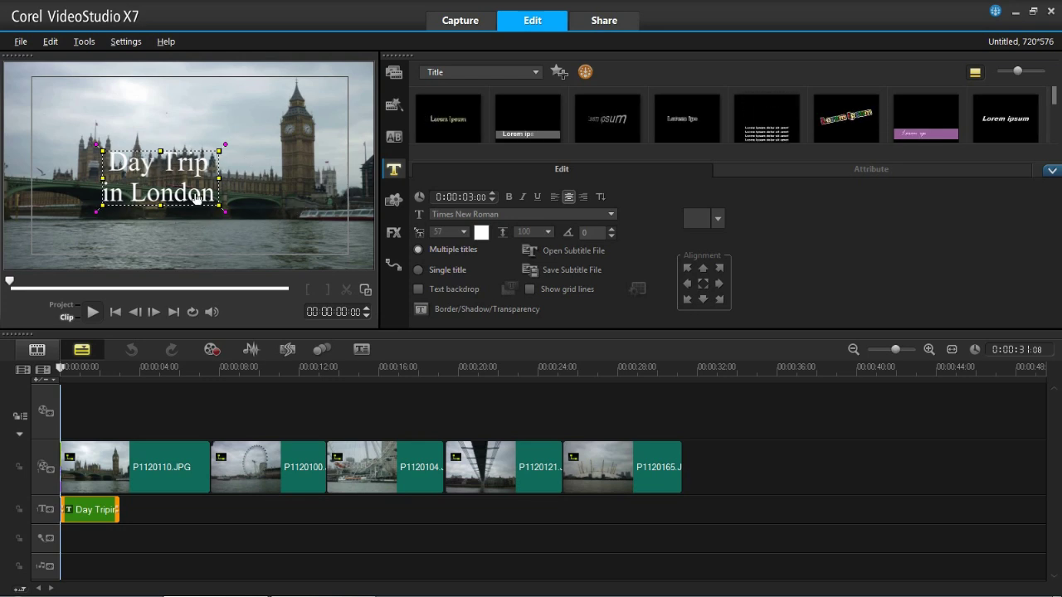
# - Switch the title's font from Times New Roman to Candy Round BTN
pyautogui.click(535, 215)
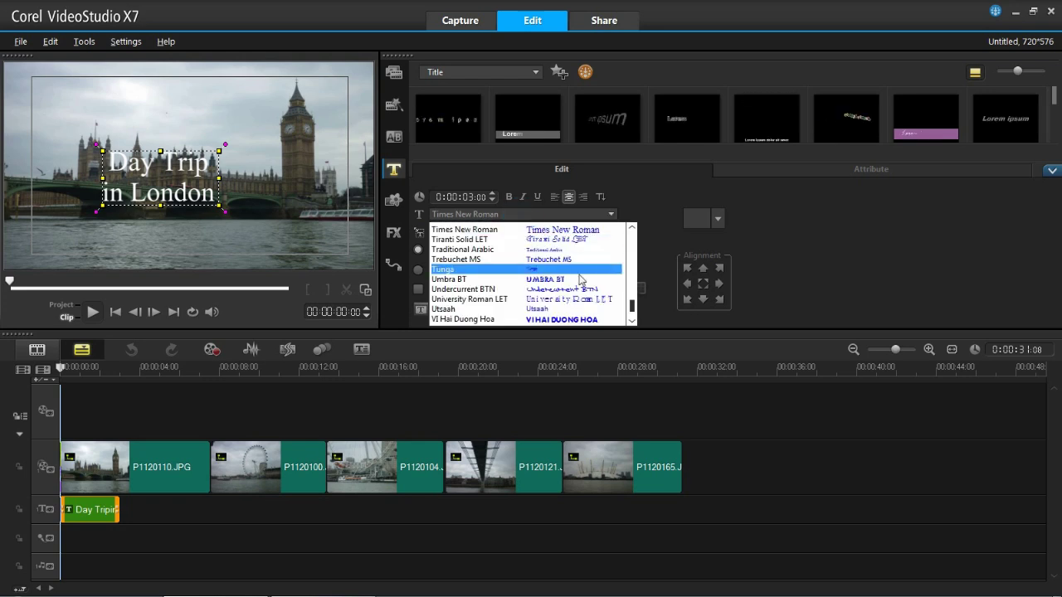
pyautogui.moveTo(632, 307); pyautogui.dragTo(639, 262)
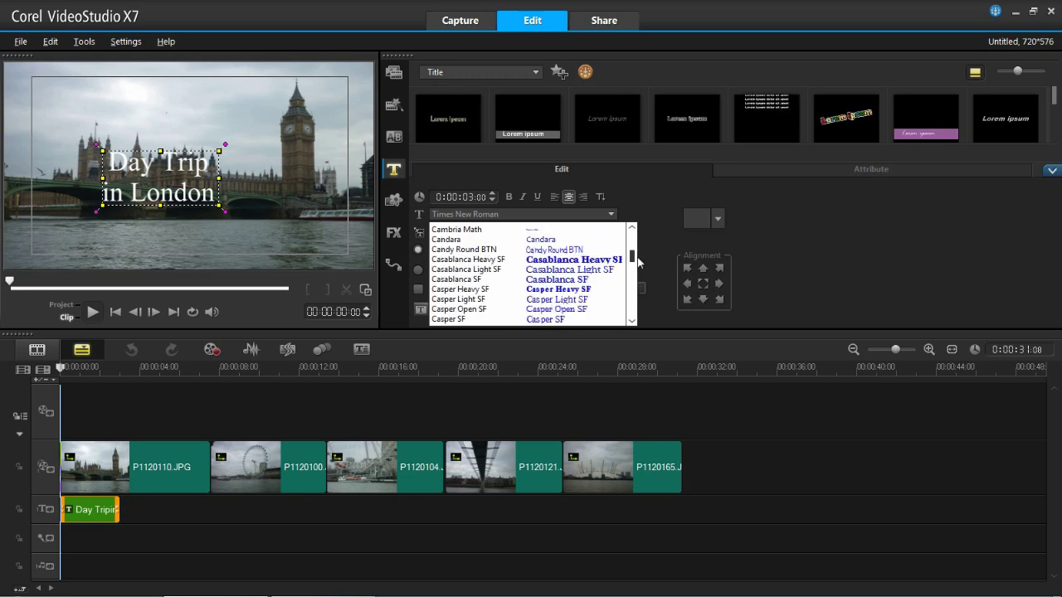
pyautogui.click(631, 322)
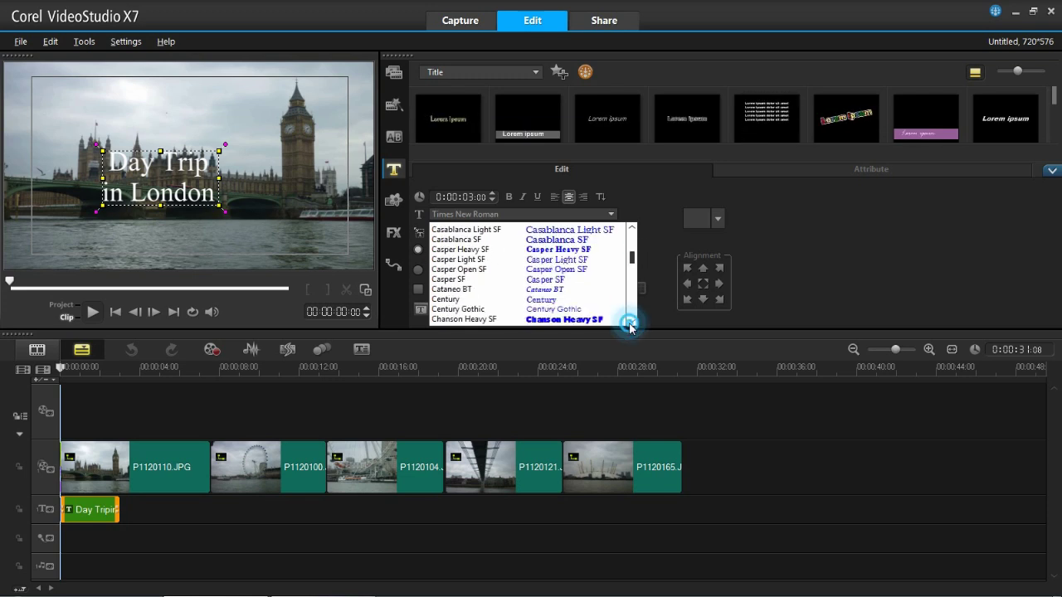
pyautogui.click(632, 230)
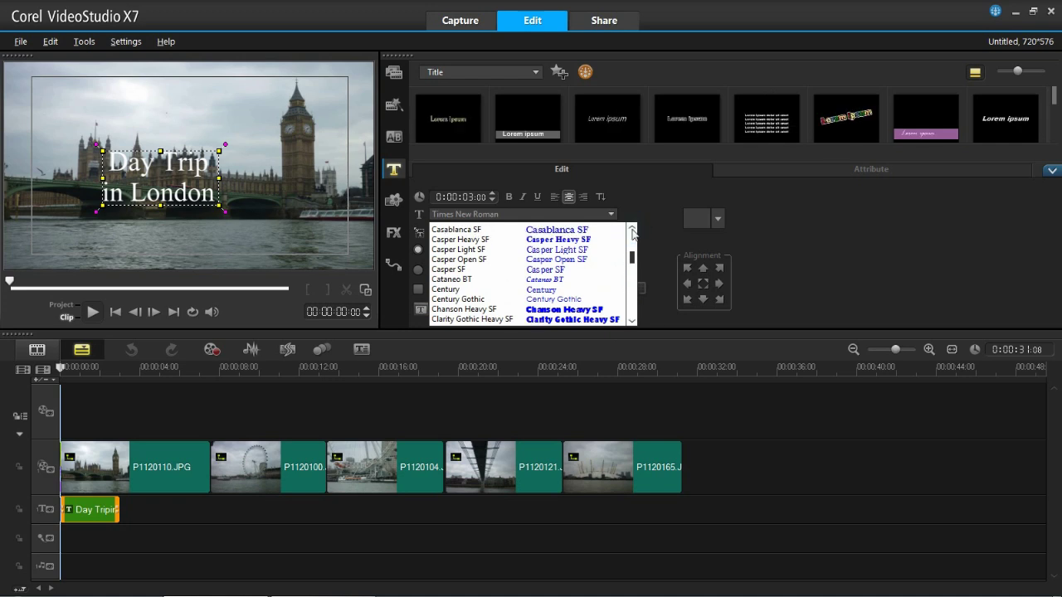
pyautogui.click(632, 229)
pyautogui.click(632, 230)
pyautogui.click(632, 230)
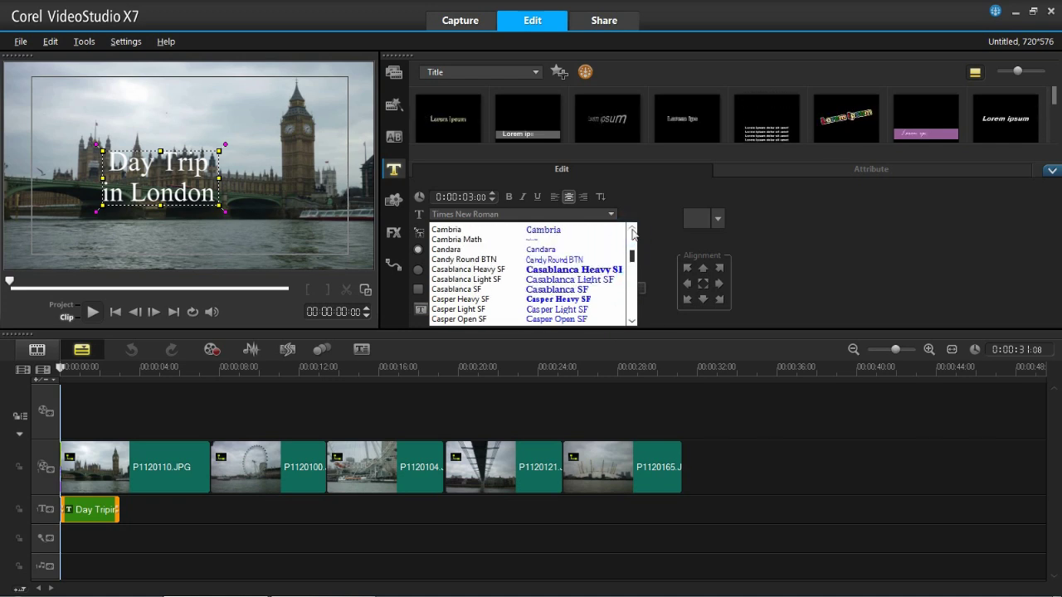
pyautogui.click(596, 262)
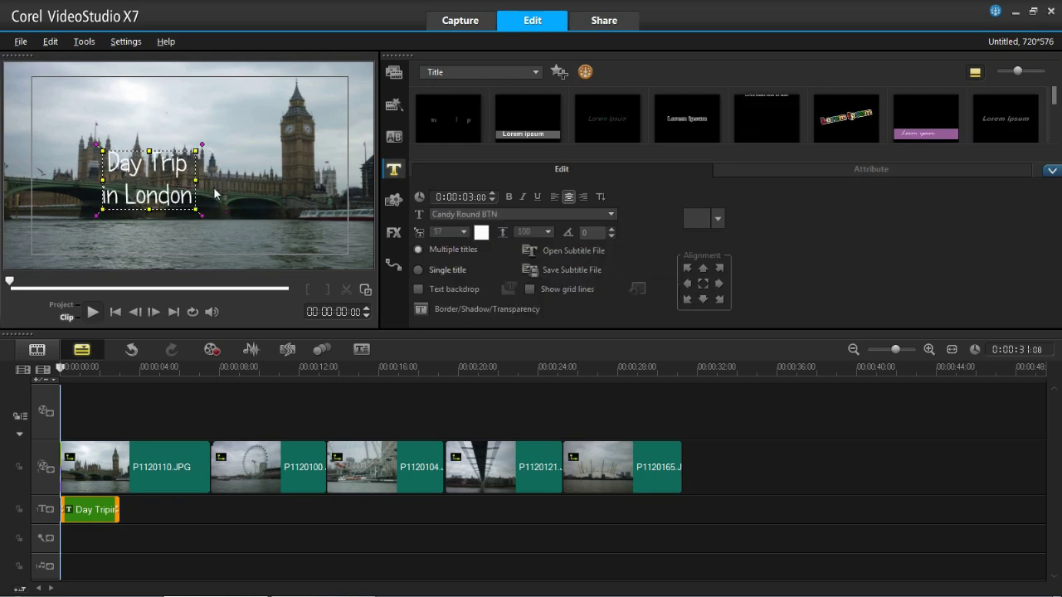
# - Colour the title light blue after trying dark green, then nudge it down and right
pyautogui.click(482, 238)
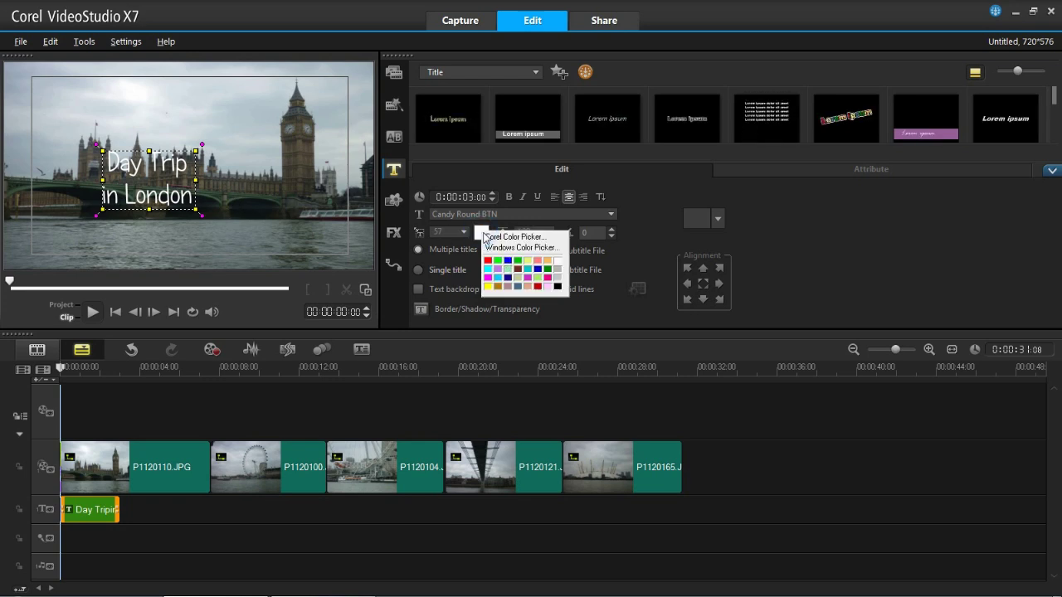
pyautogui.click(547, 269)
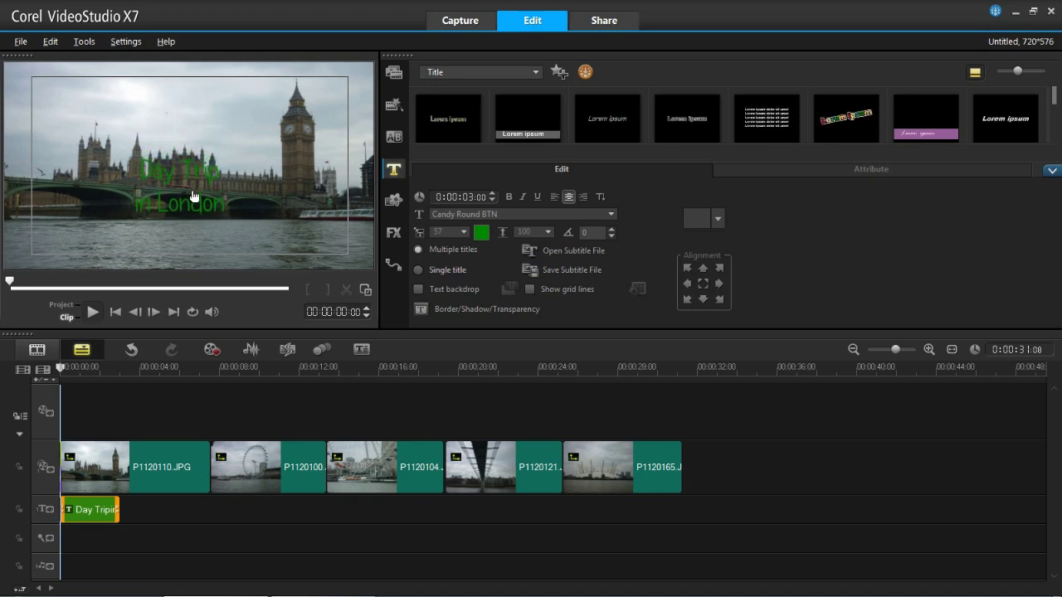
pyautogui.click(189, 195)
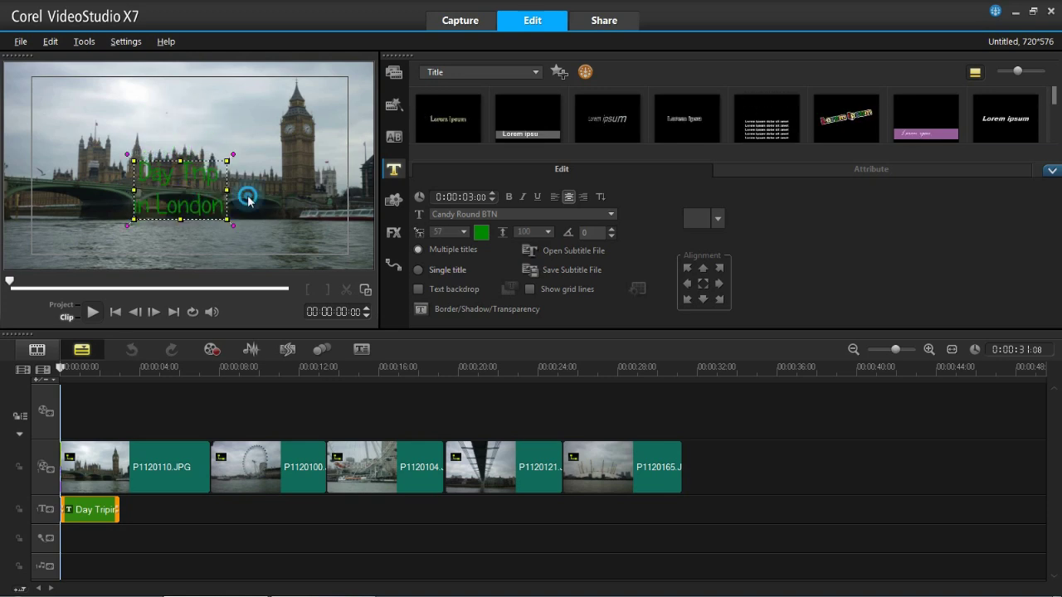
pyautogui.click(481, 233)
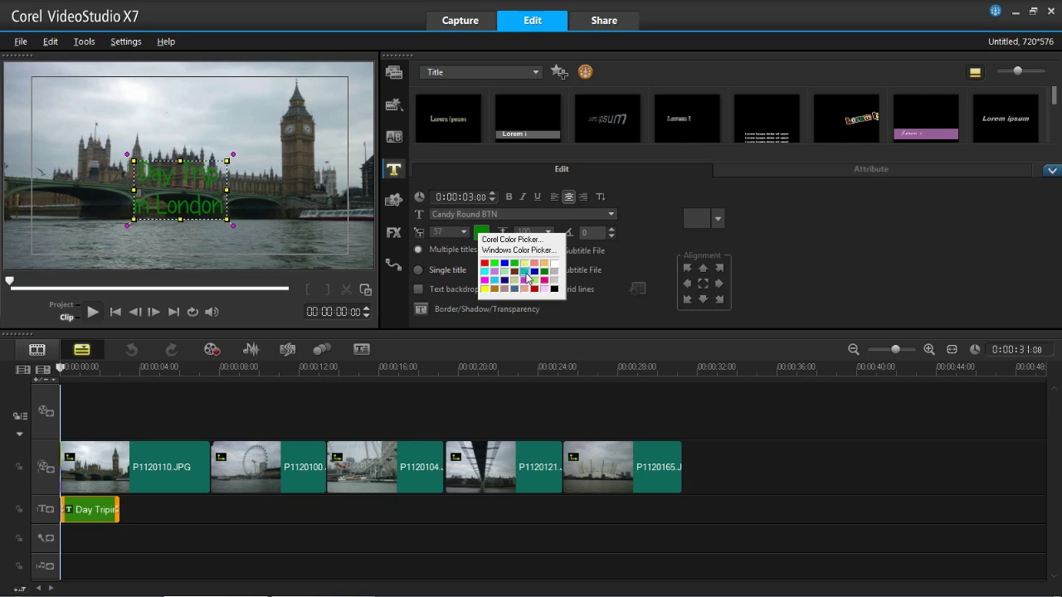
pyautogui.click(502, 282)
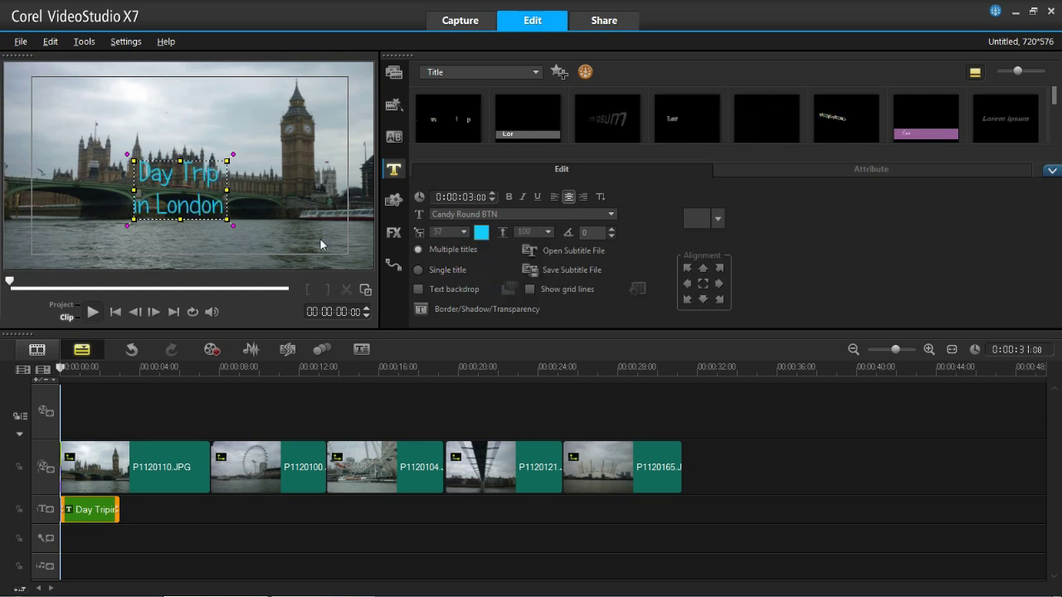
pyautogui.moveTo(190, 164); pyautogui.dragTo(202, 181)
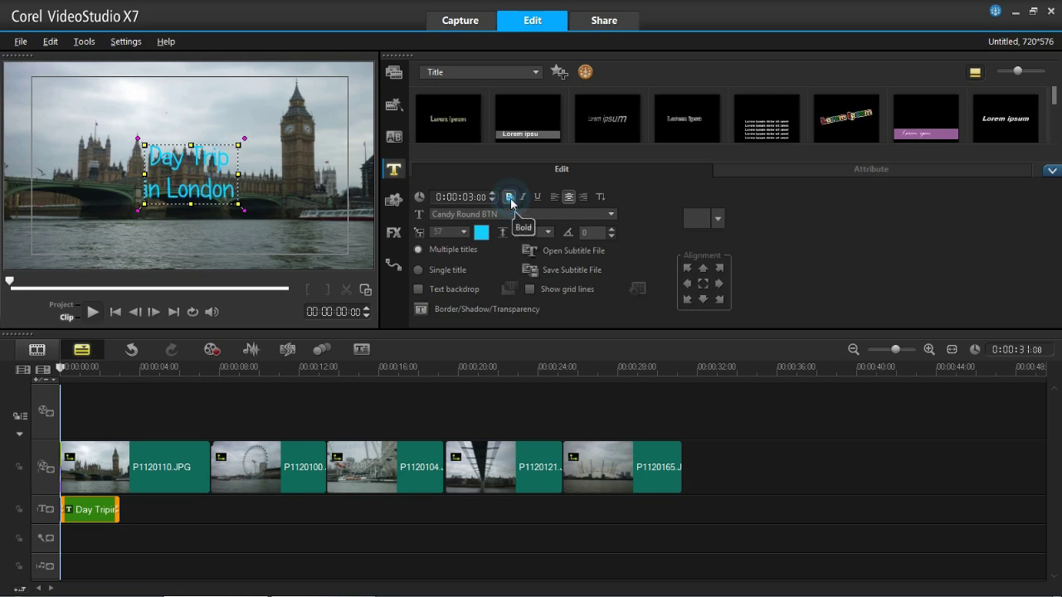
# - Make the title bold and set its font size to 90
pyautogui.click(217, 201)
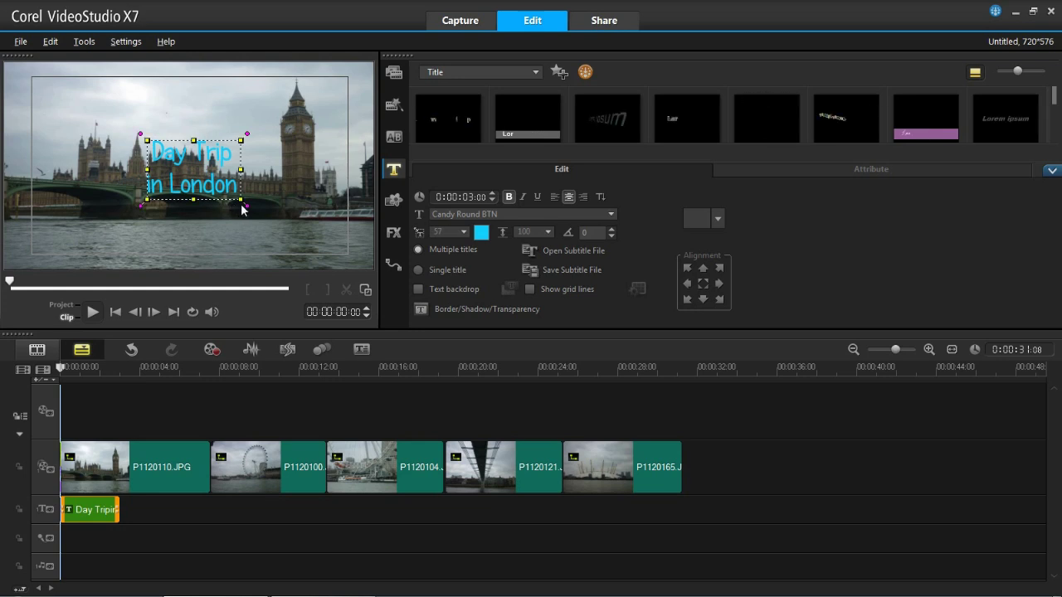
pyautogui.click(465, 232)
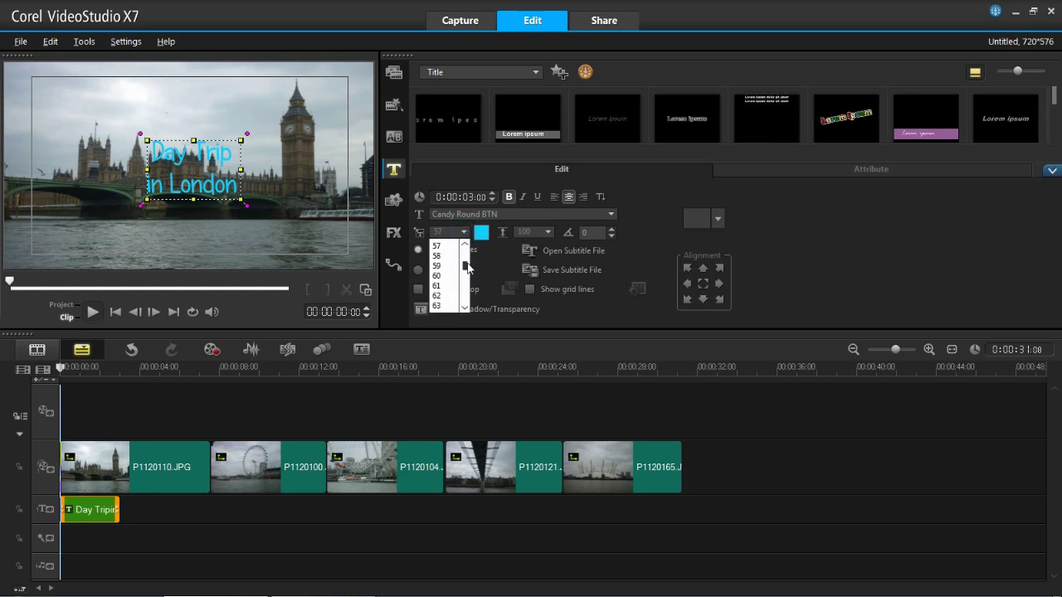
pyautogui.moveTo(467, 263)
pyautogui.mouseDown()
pyautogui.moveTo(464, 276)
pyautogui.moveTo(466, 236)
pyautogui.moveTo(455, 253)
pyautogui.mouseUp()
pyautogui.click(453, 247)
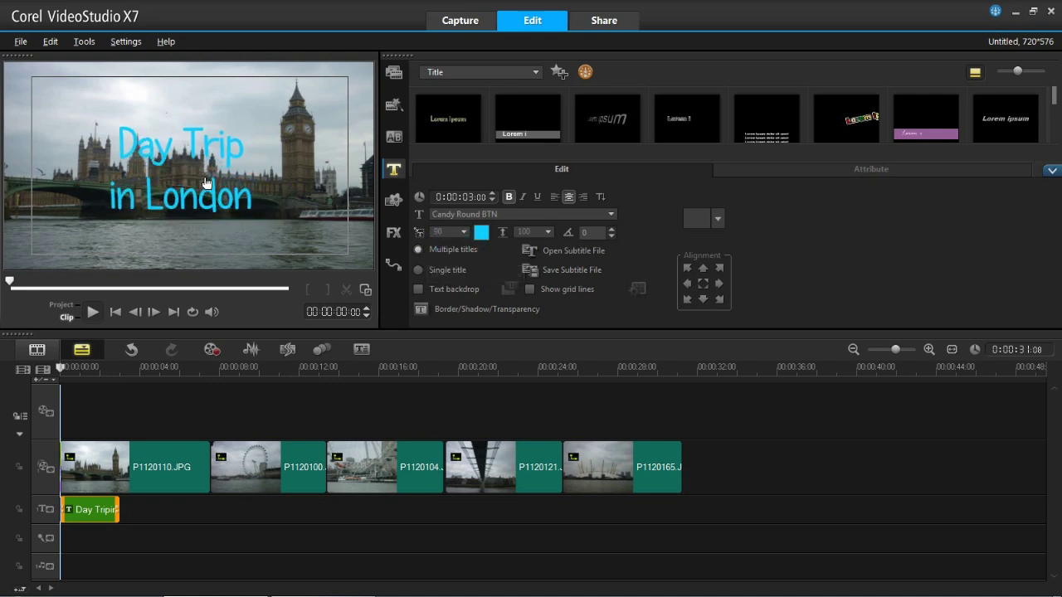
# - Reposition and resize the title frame, reapply size 90, and centre-align it
pyautogui.moveTo(214, 187); pyautogui.dragTo(209, 183)
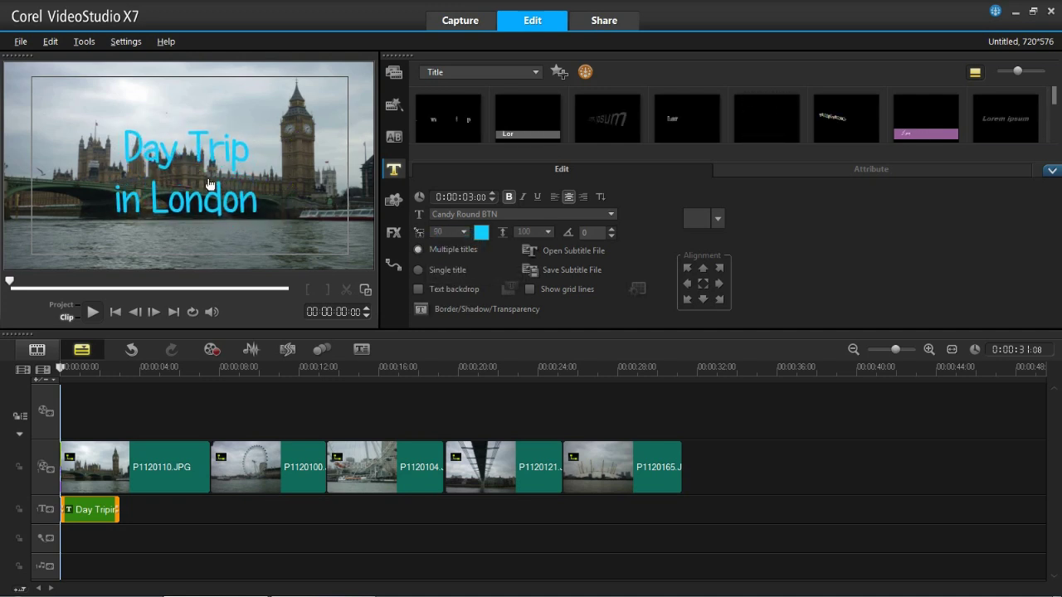
pyautogui.click(210, 184)
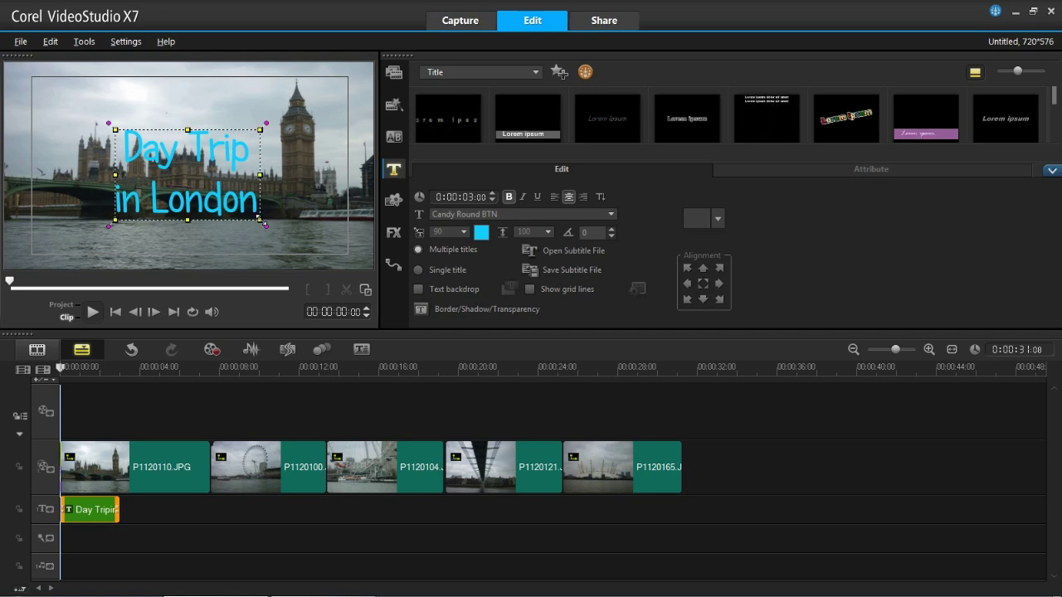
pyautogui.moveTo(262, 219)
pyautogui.mouseDown()
pyautogui.moveTo(216, 197)
pyautogui.moveTo(265, 225)
pyautogui.mouseUp()
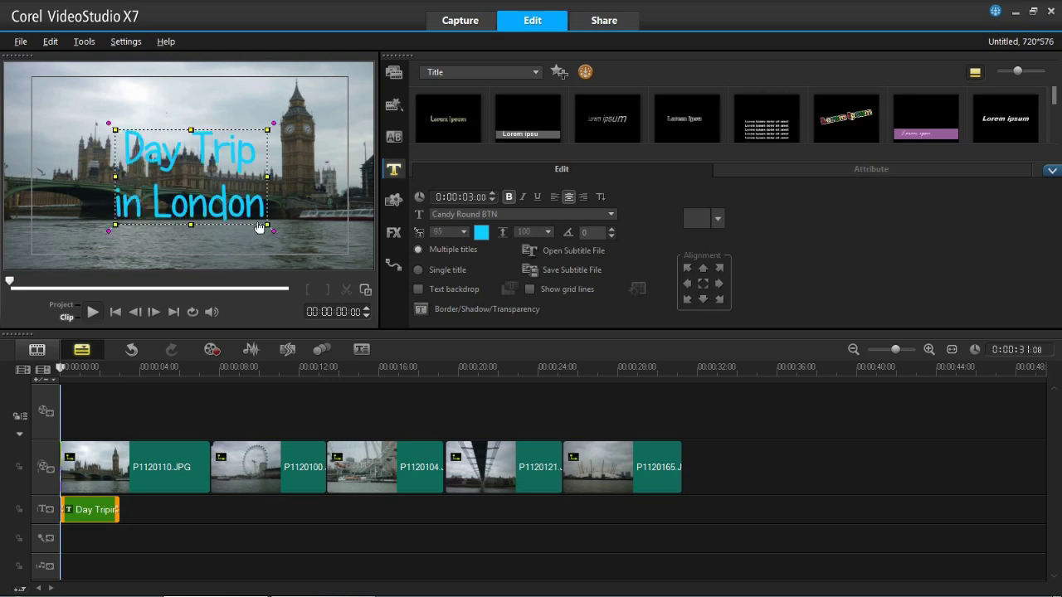
pyautogui.click(265, 224)
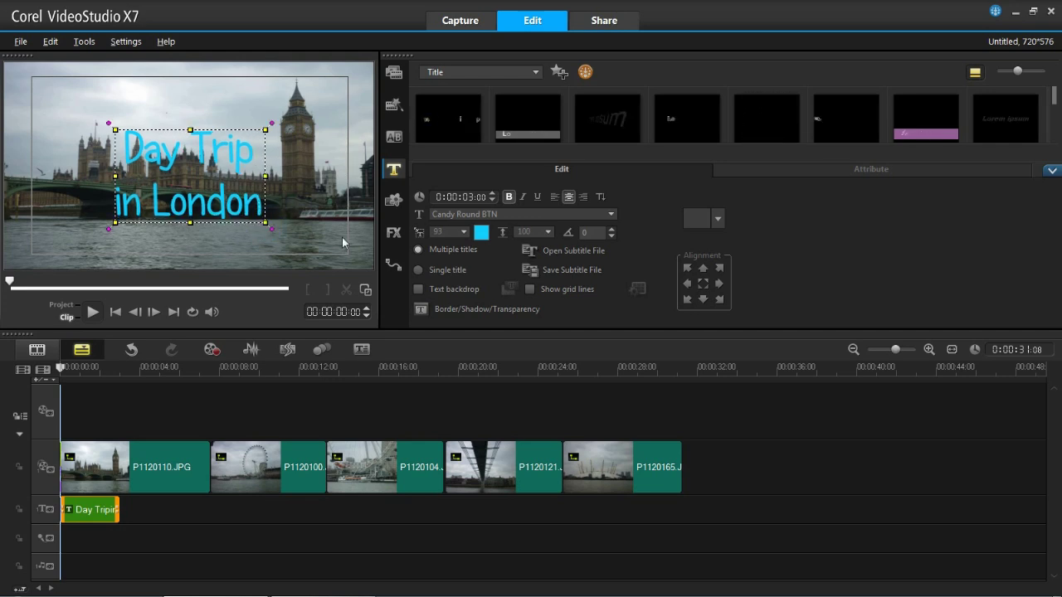
pyautogui.click(462, 232)
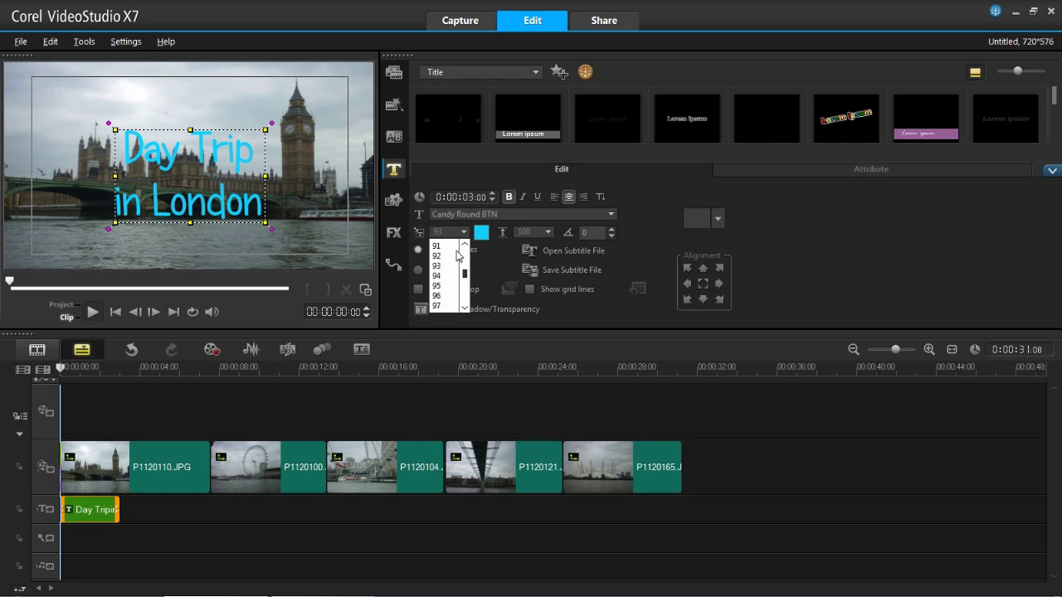
pyautogui.scroll(1, 457, 257)
pyautogui.click(448, 246)
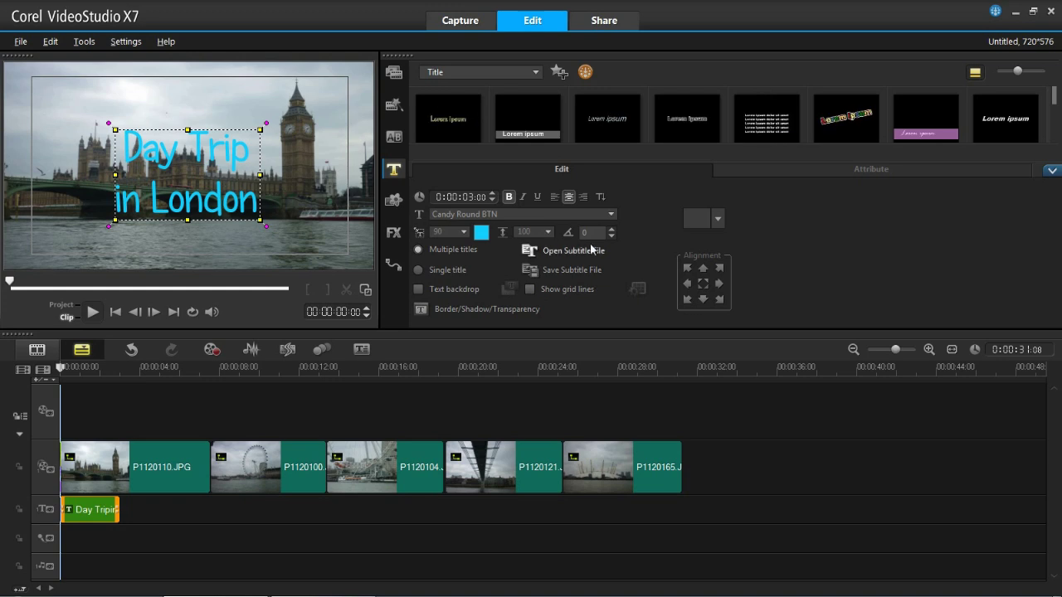
pyautogui.click(703, 288)
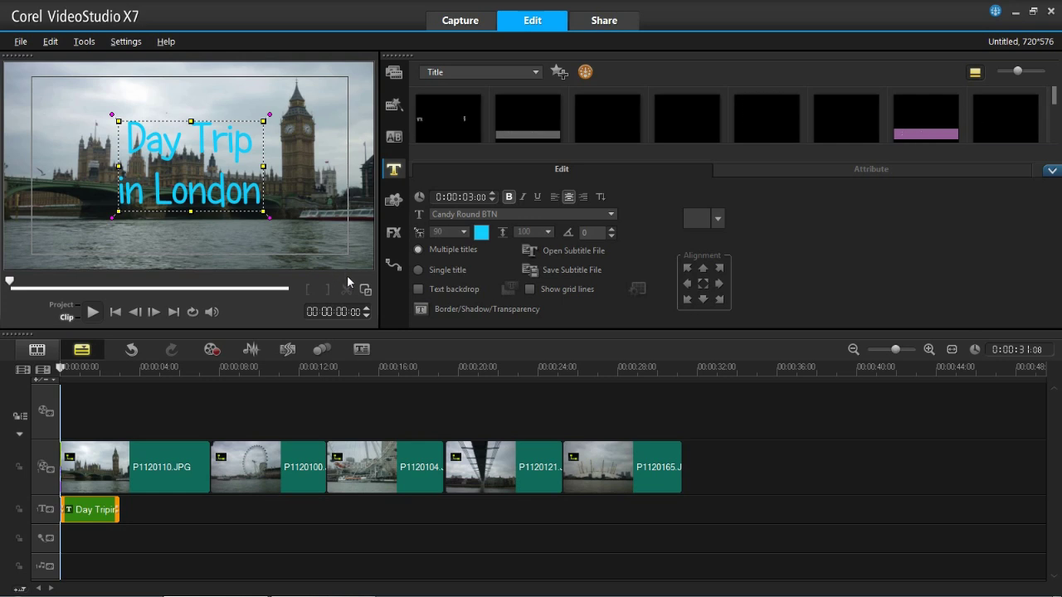
# - Give the title a drop shadow in the Border/Shadow/Transparency settings
pyautogui.click(422, 309)
pyautogui.moveTo(452, 320); pyautogui.dragTo(455, 214)
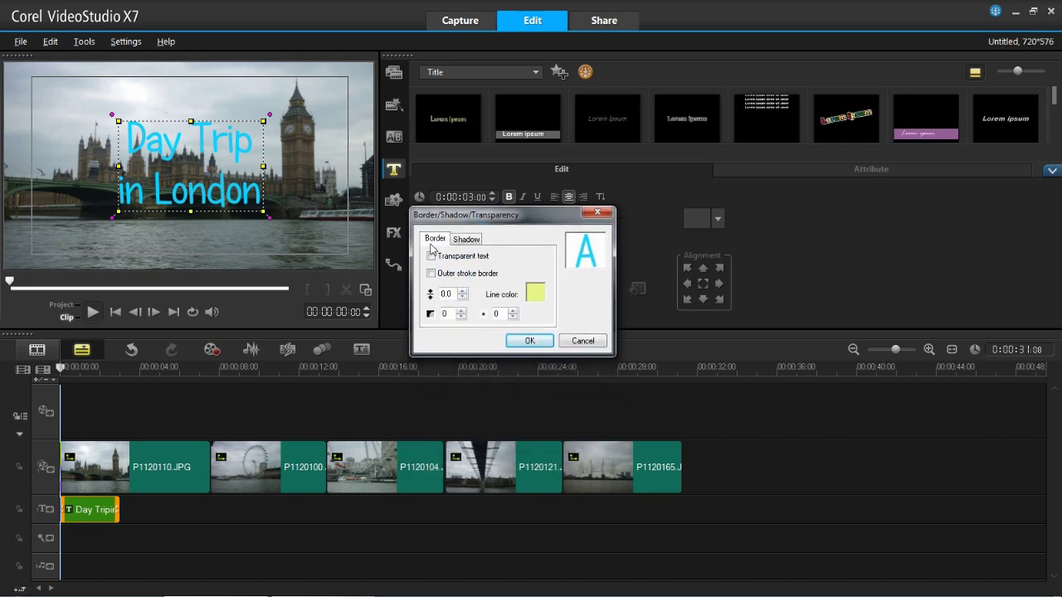
pyautogui.click(456, 241)
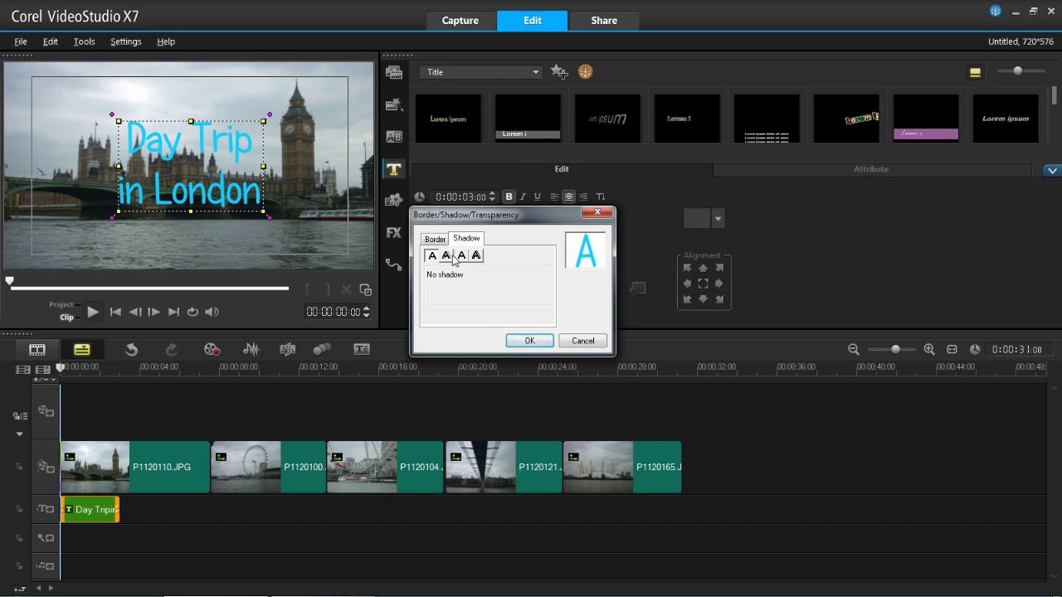
pyautogui.click(447, 257)
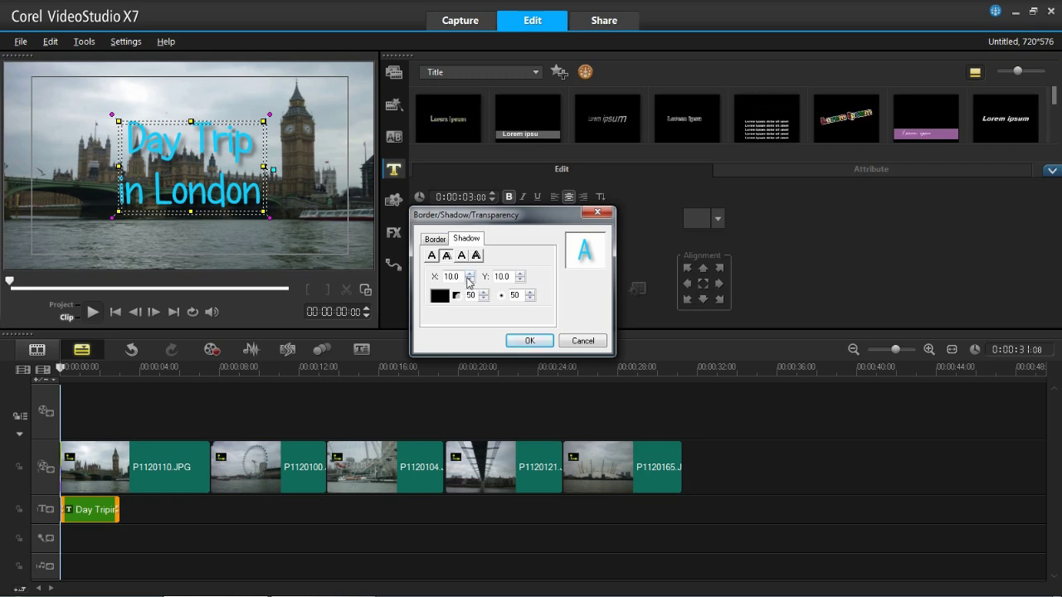
# - Reduce the drop shadow's horizontal and vertical offsets
pyautogui.click(470, 280)
pyautogui.click(470, 280)
pyautogui.click(469, 280)
pyautogui.click(469, 280)
pyautogui.click(470, 280)
pyautogui.click(469, 280)
pyautogui.click(469, 280)
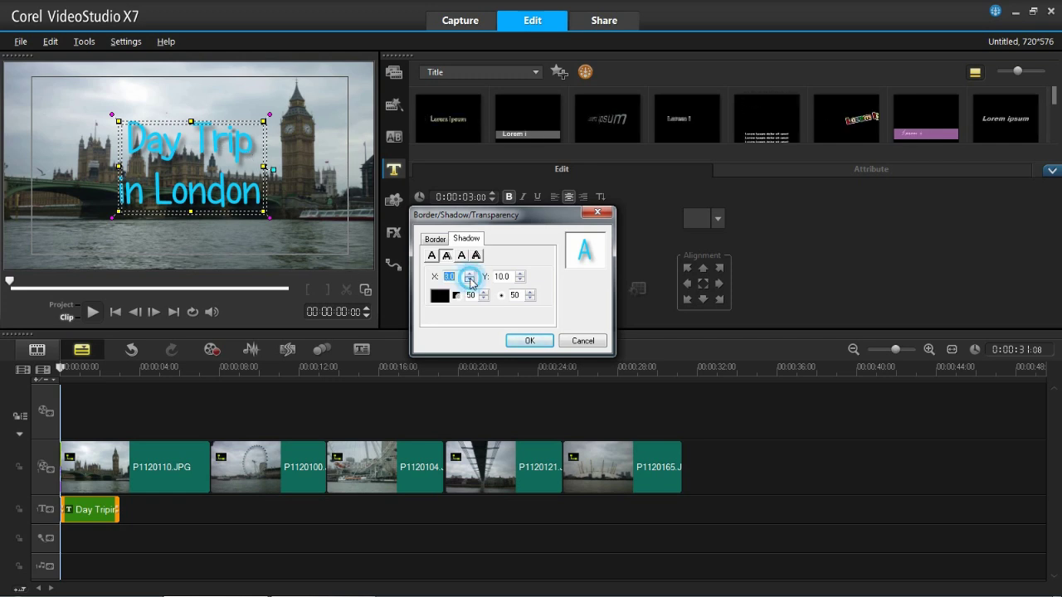
pyautogui.click(470, 280)
pyautogui.click(470, 281)
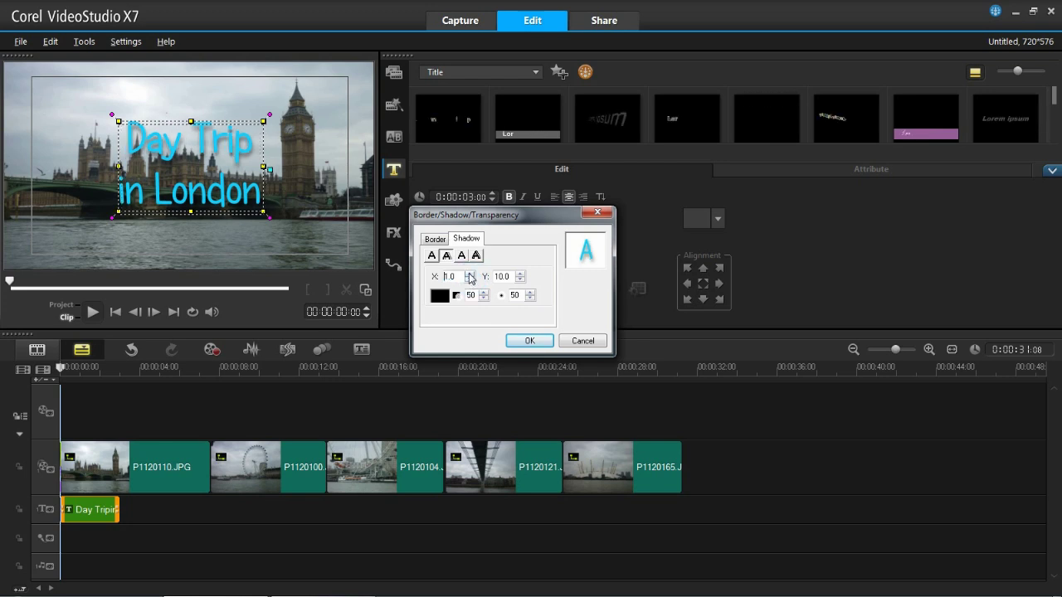
pyautogui.click(521, 280)
pyautogui.click(521, 280)
pyautogui.click(521, 280)
pyautogui.click(521, 280)
pyautogui.click(521, 280)
pyautogui.click(521, 280)
pyautogui.click(521, 281)
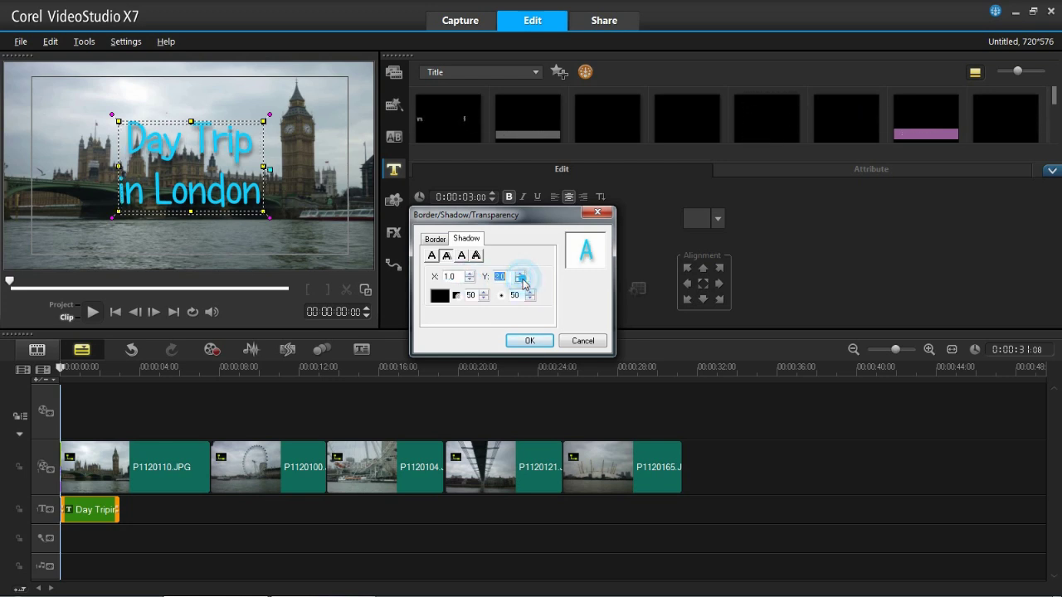
pyautogui.click(521, 281)
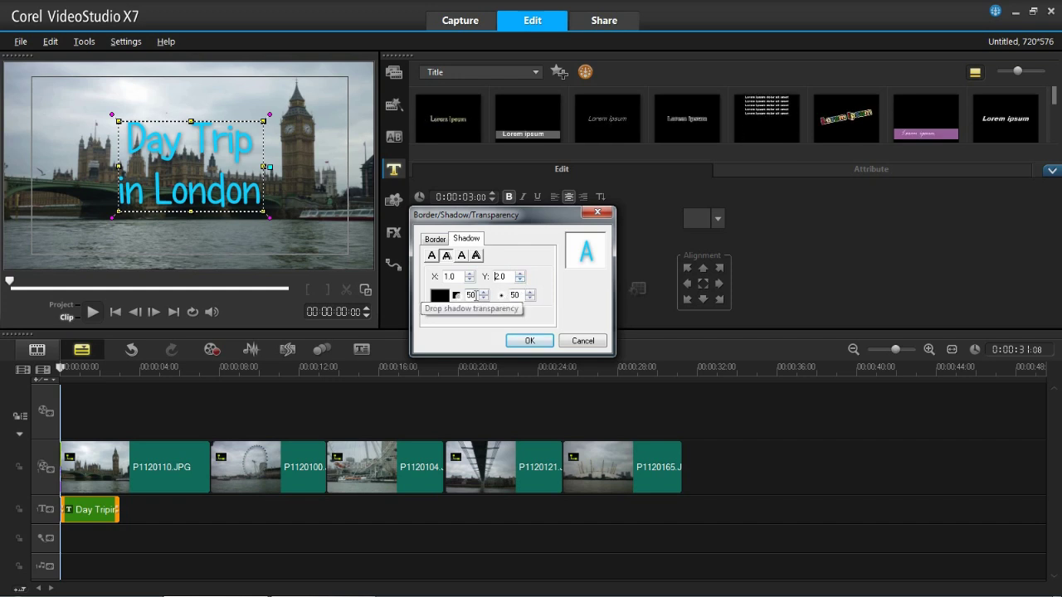
# - Set the shadow transparency to 100 and softness to 20
pyautogui.doubleClick(472, 295)
pyautogui.write('1')
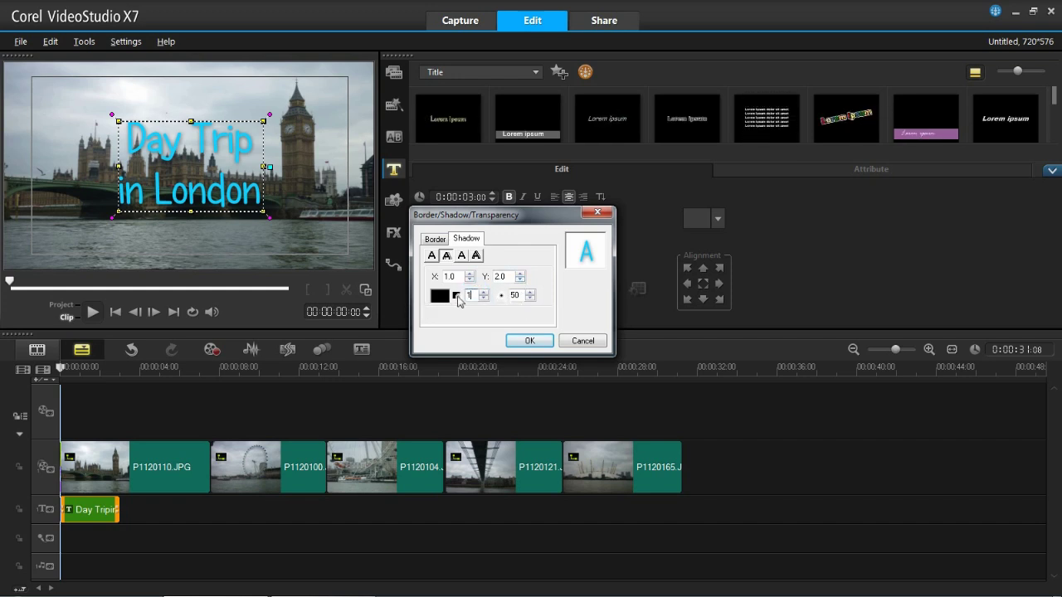
pyautogui.write('00')
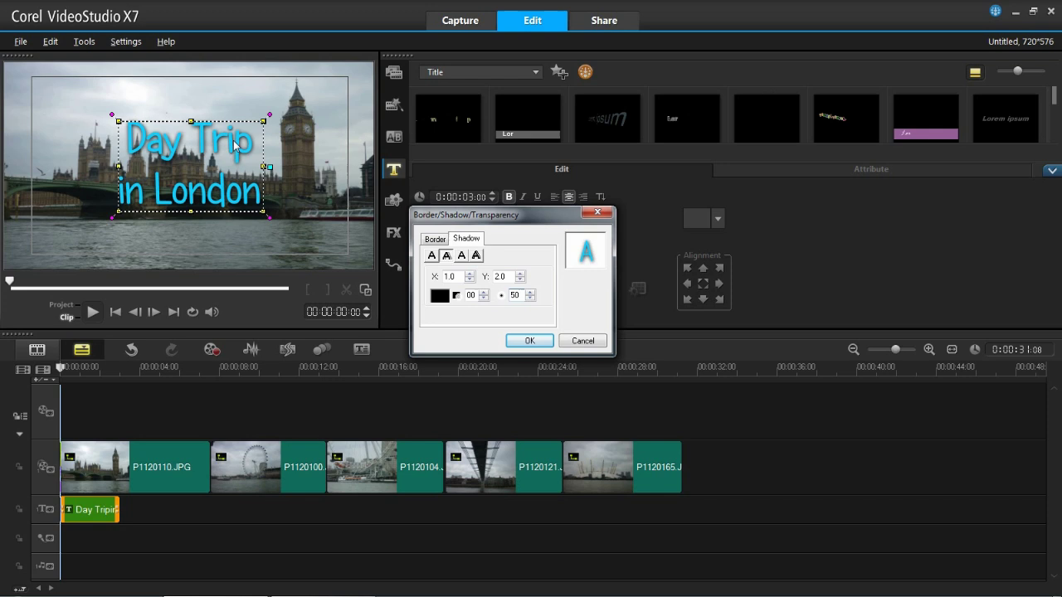
pyautogui.doubleClick(514, 295)
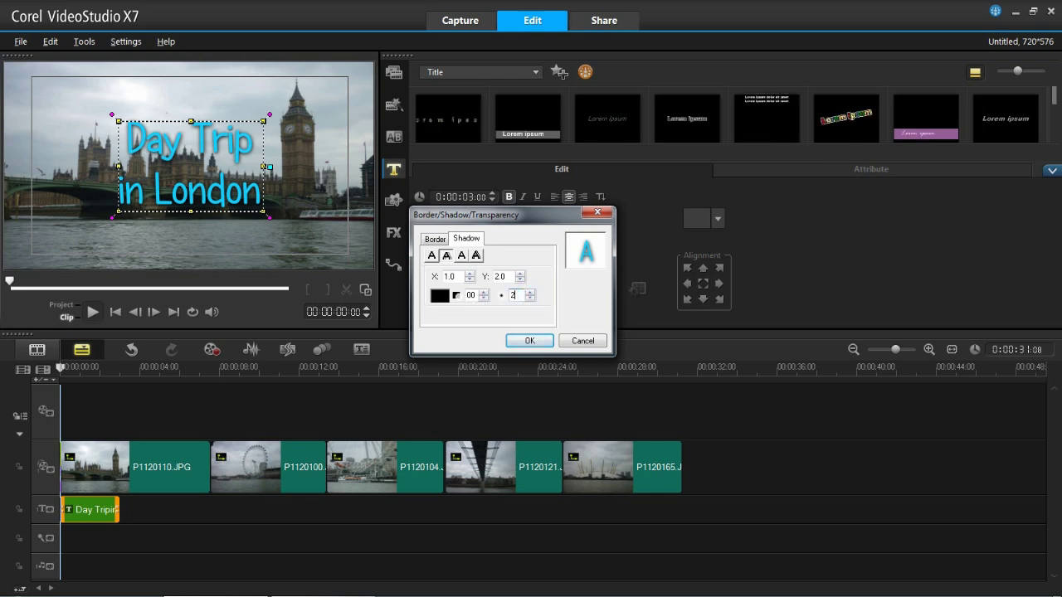
pyautogui.write('20')
pyautogui.click(477, 295)
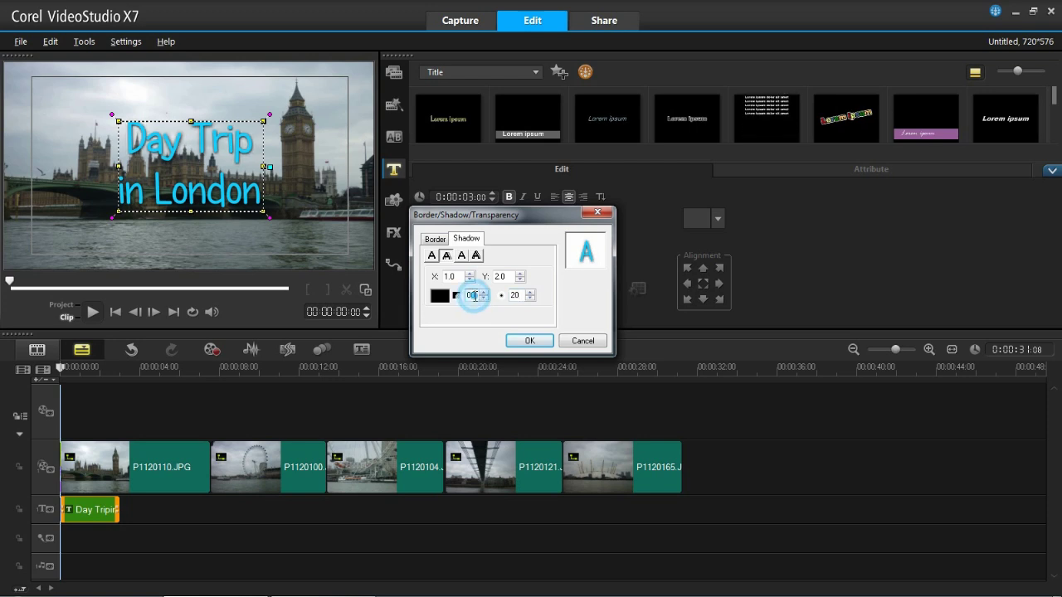
# - Raise the horizontal offset to 2.0, apply the shadow, and reselect the title
pyautogui.moveTo(503, 217); pyautogui.dragTo(528, 168)
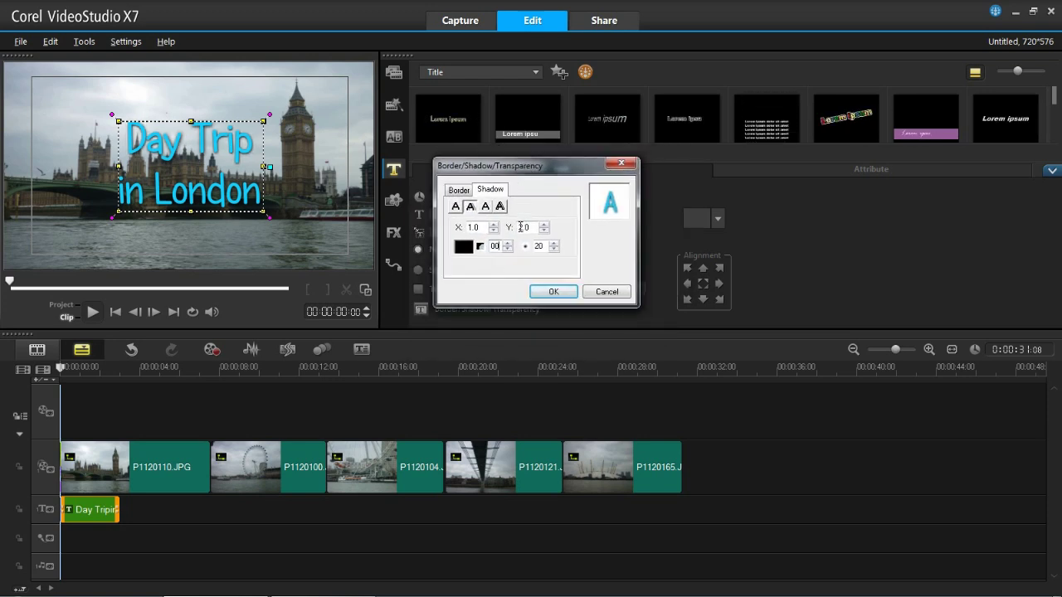
pyautogui.click(493, 225)
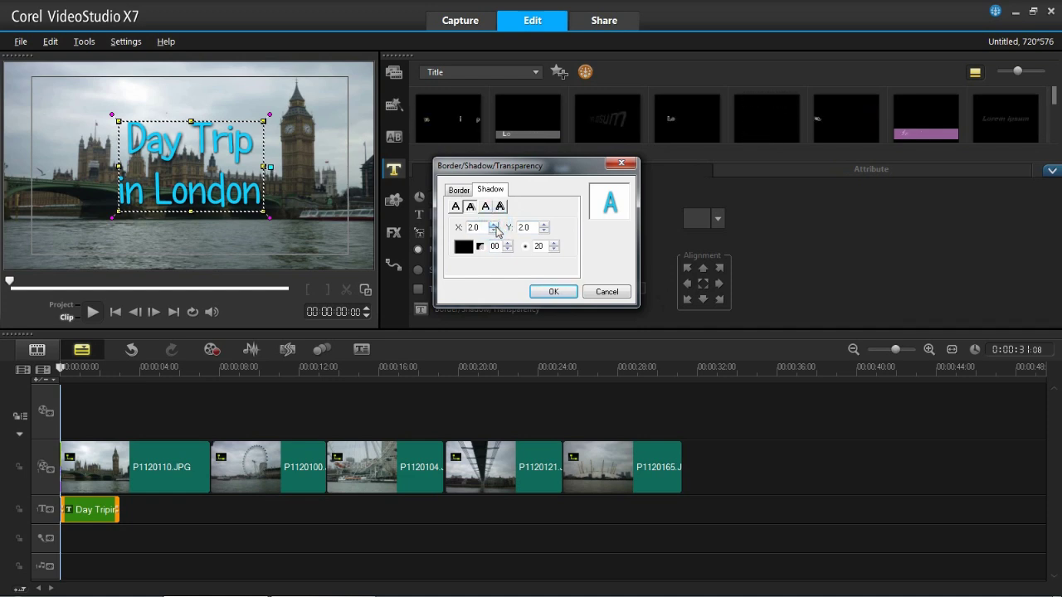
pyautogui.click(553, 291)
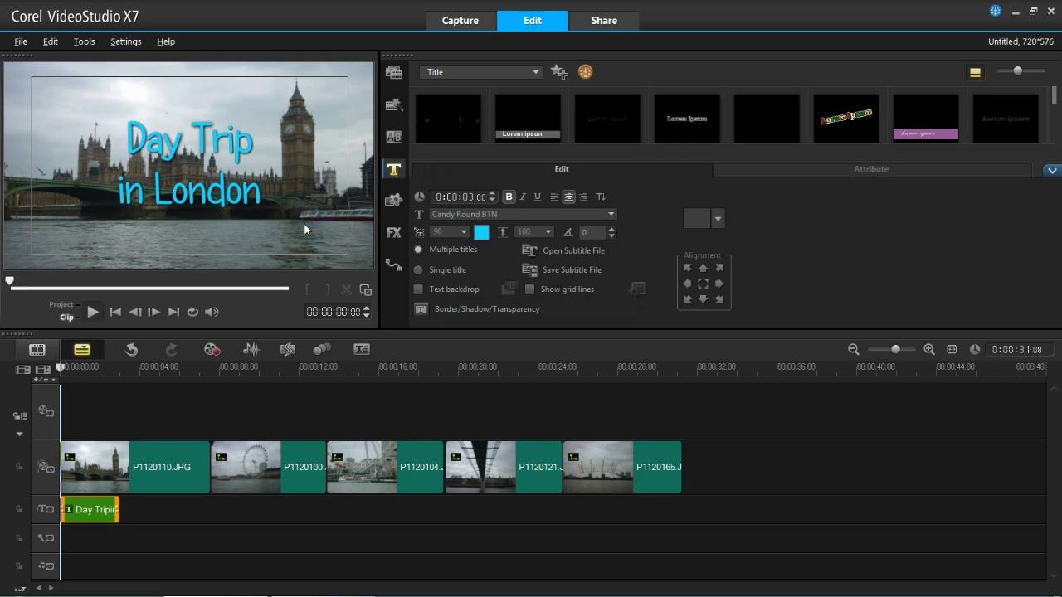
pyautogui.click(281, 176)
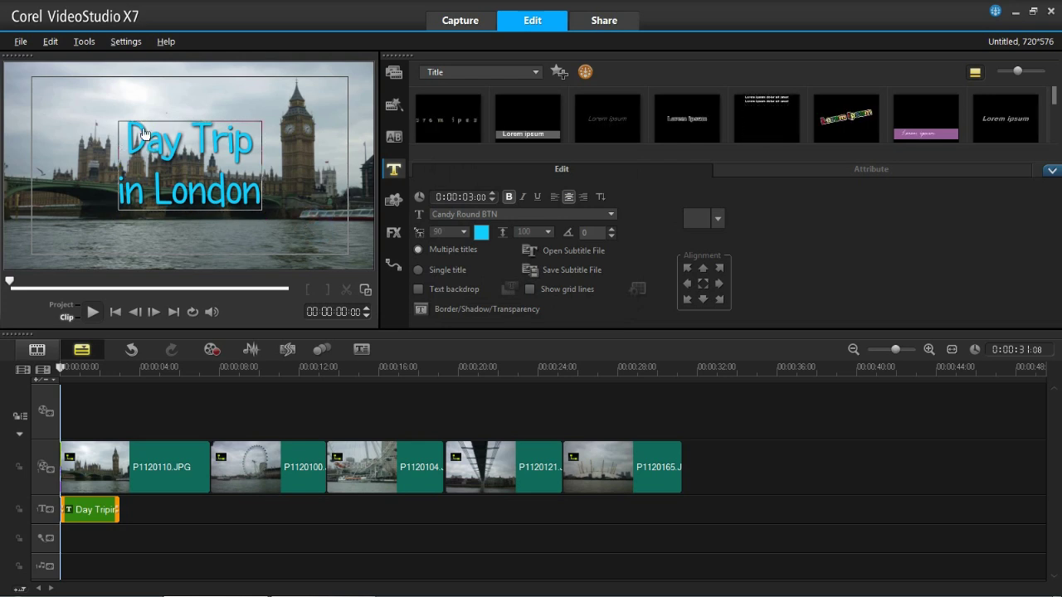
pyautogui.click(300, 174)
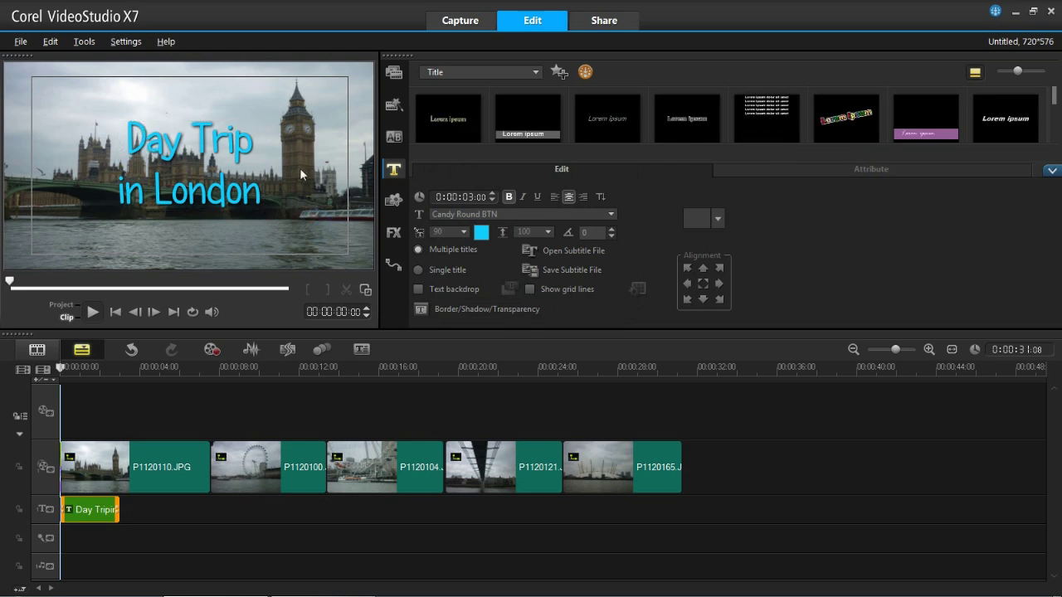
pyautogui.click(212, 175)
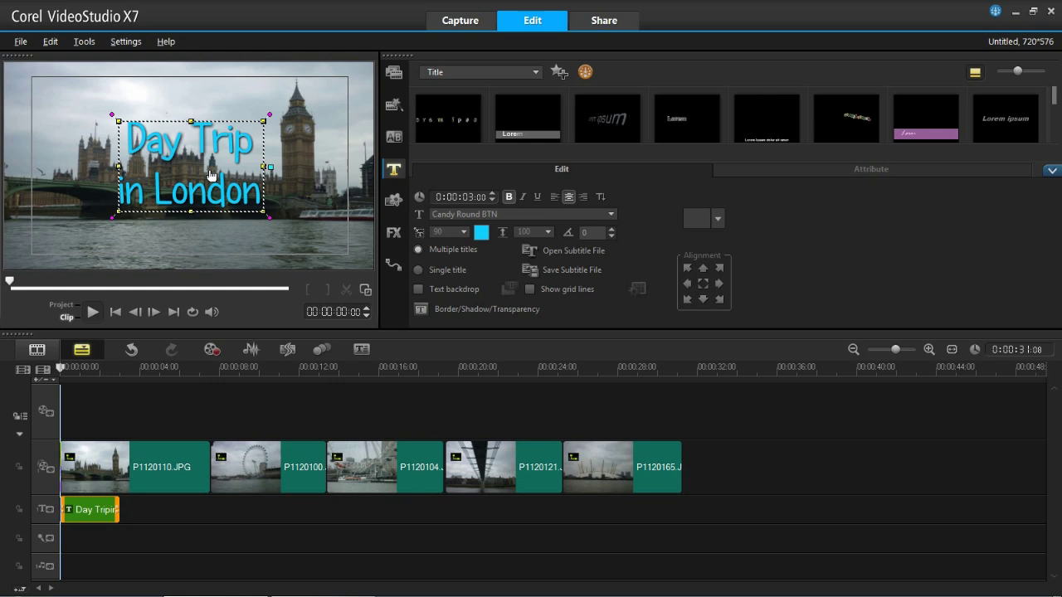
# - Give the title letters a black border line of width 2.0 and apply it
pyautogui.click(439, 310)
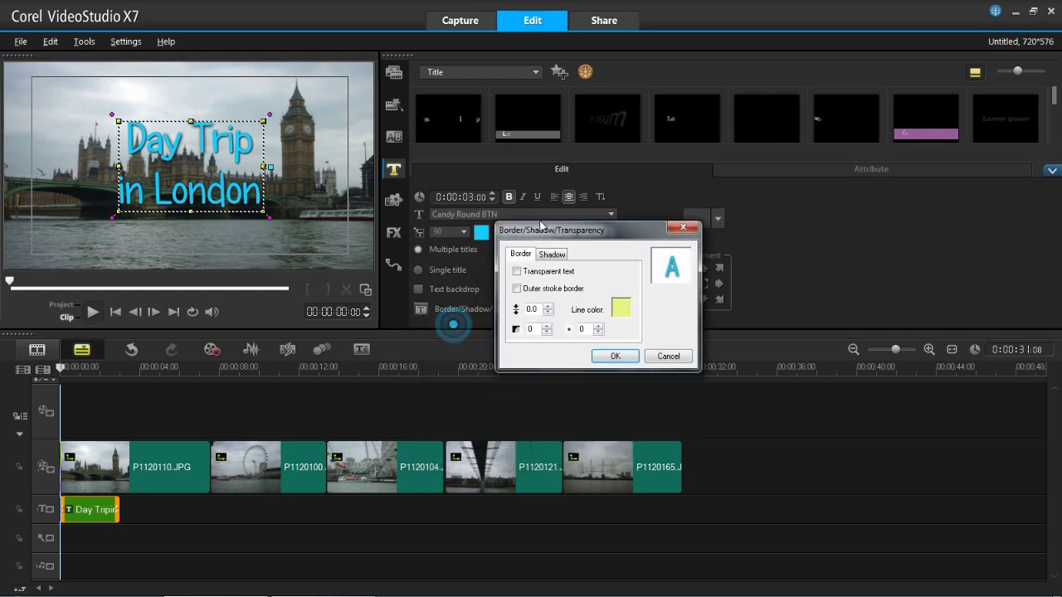
pyautogui.moveTo(540, 224); pyautogui.dragTo(547, 199)
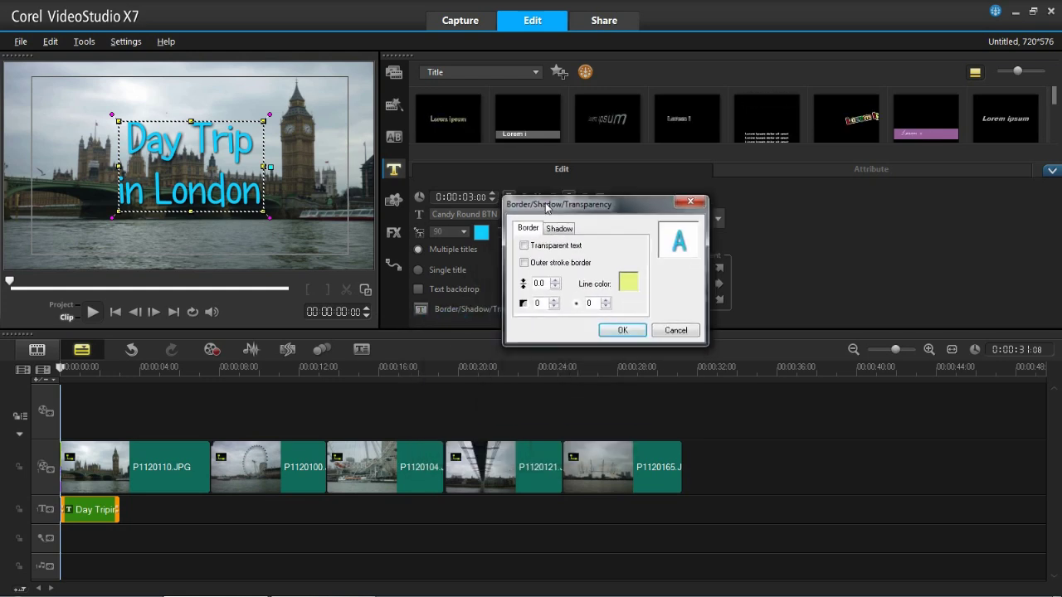
pyautogui.click(555, 281)
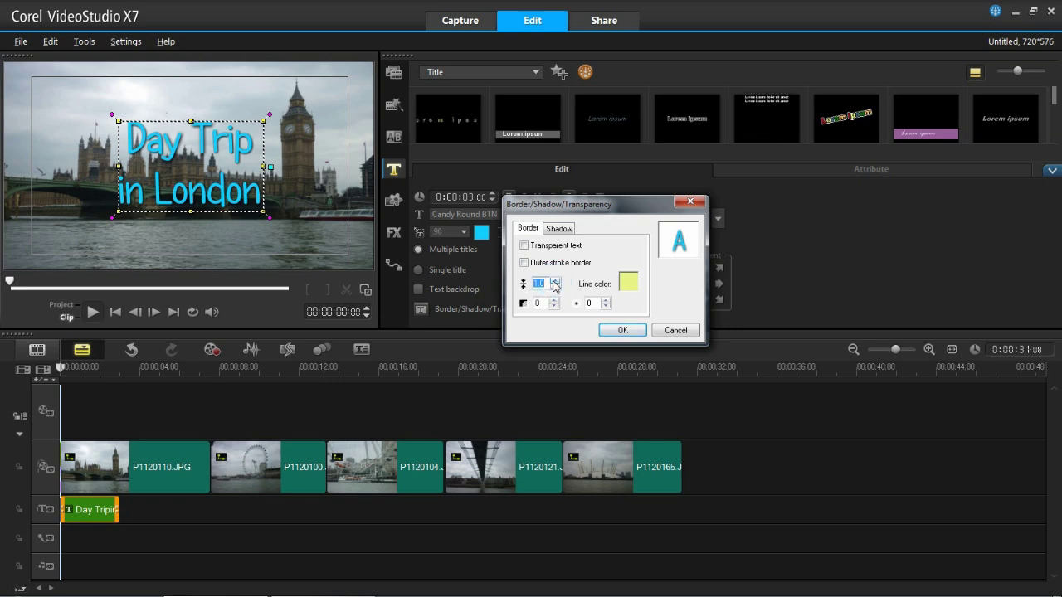
pyautogui.click(628, 282)
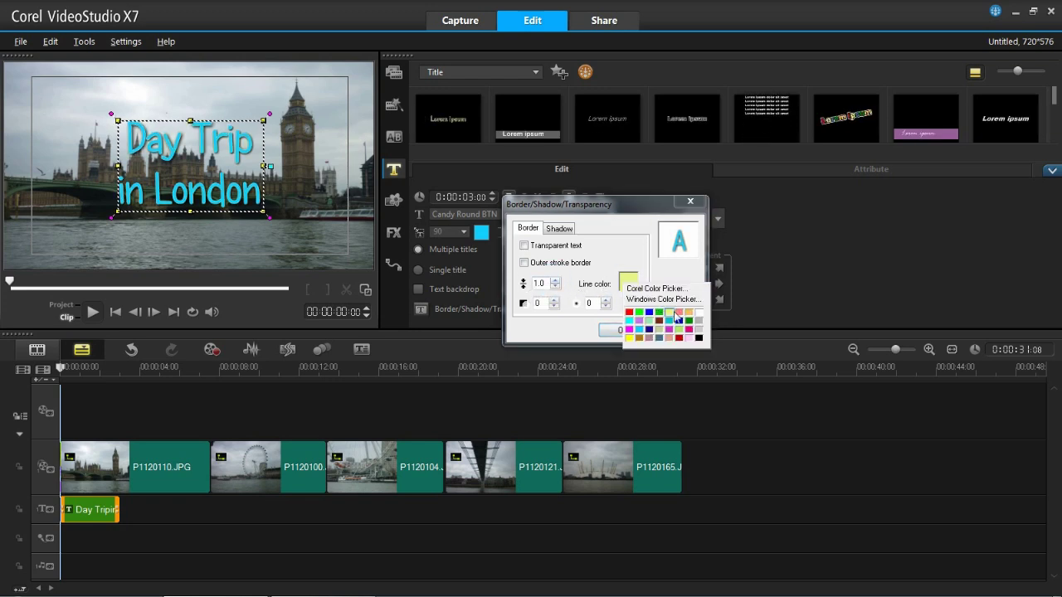
pyautogui.click(697, 337)
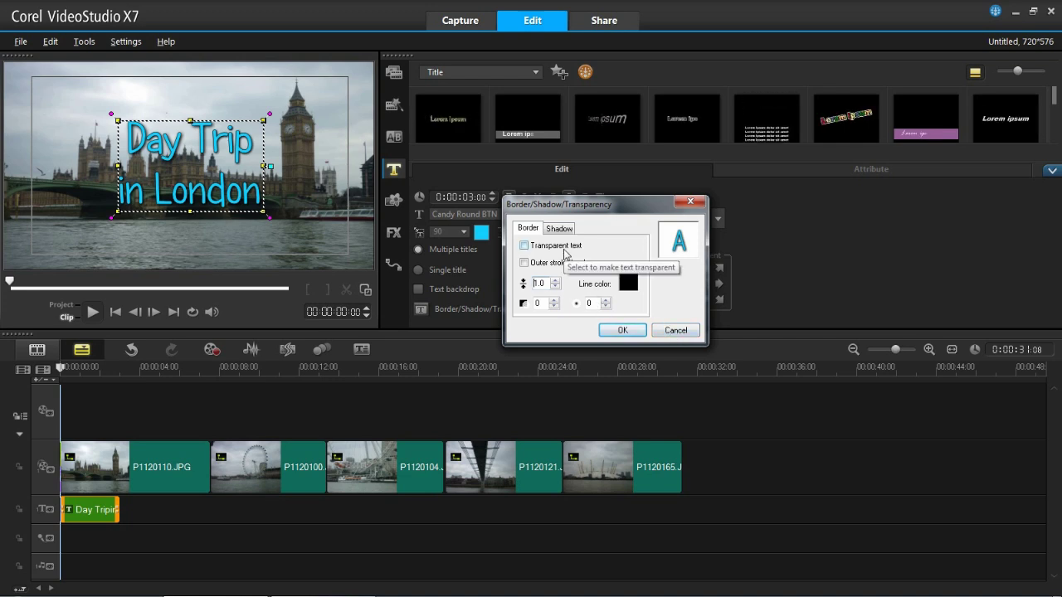
pyautogui.click(555, 281)
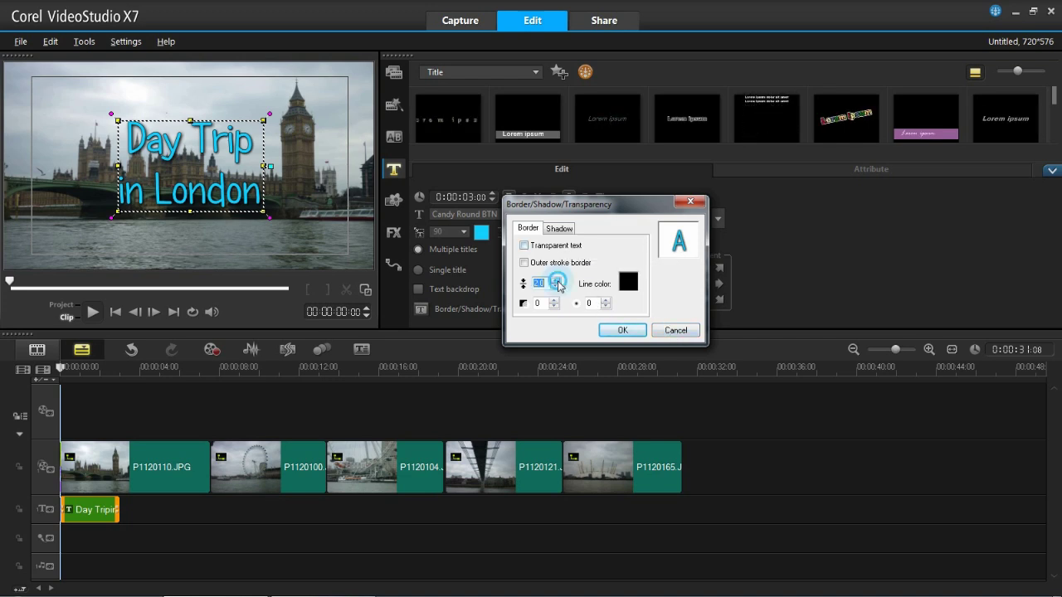
pyautogui.click(619, 330)
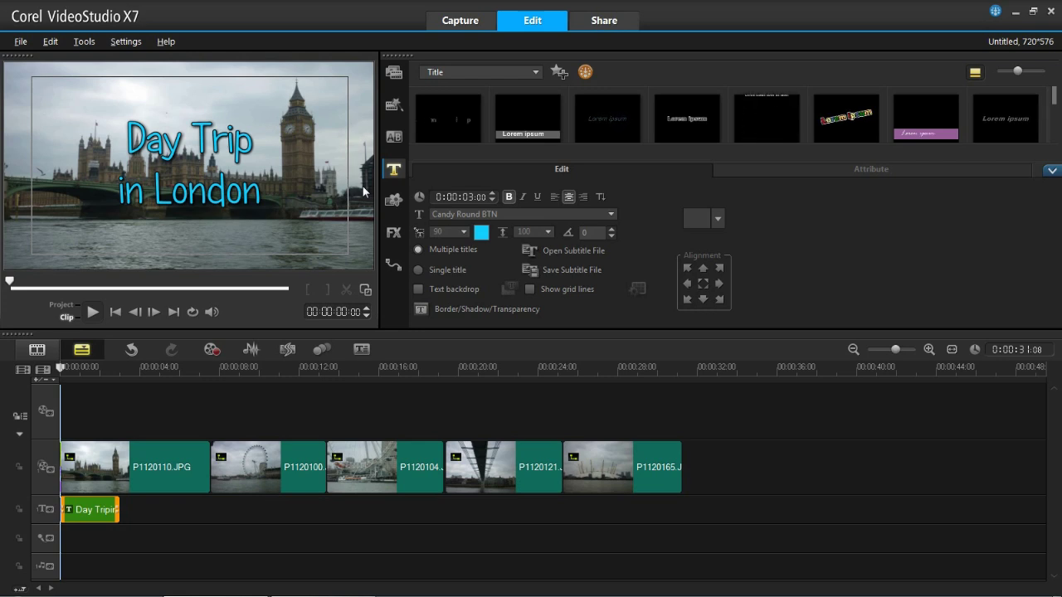
# - Rotate the selected title to exactly -30 degrees, nudging it slightly right and down
pyautogui.click(229, 154)
pyautogui.click(610, 236)
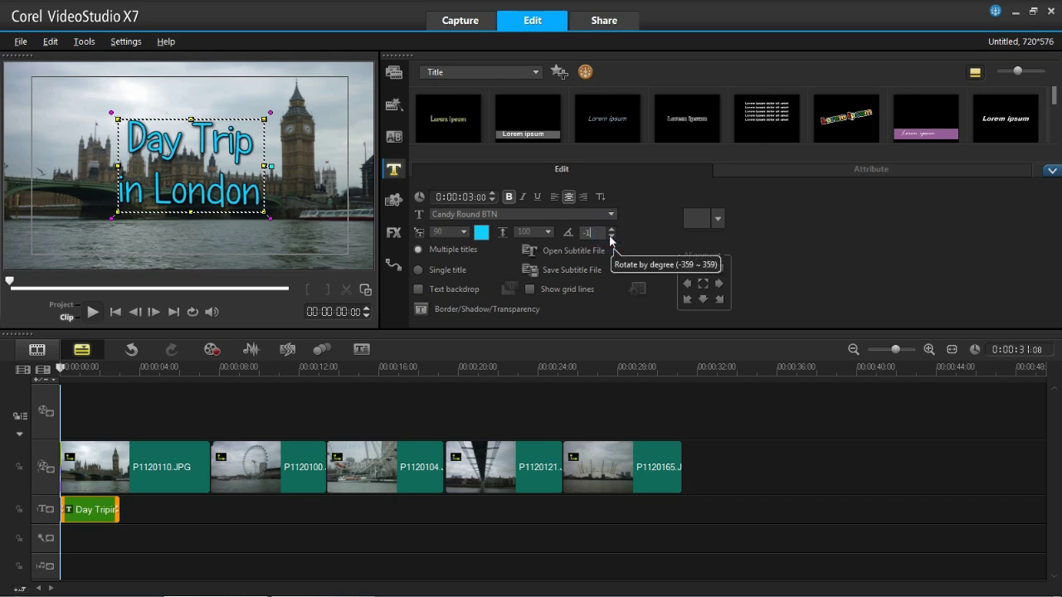
pyautogui.moveTo(610, 238); pyautogui.dragTo(610, 238)
pyautogui.moveTo(195, 162); pyautogui.dragTo(213, 172)
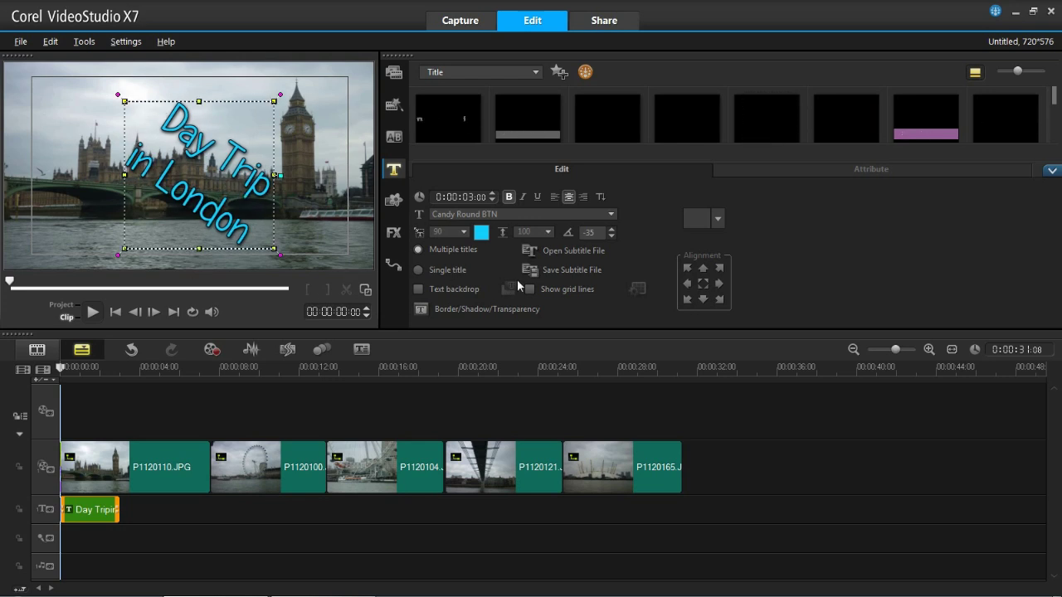
pyautogui.click(612, 229)
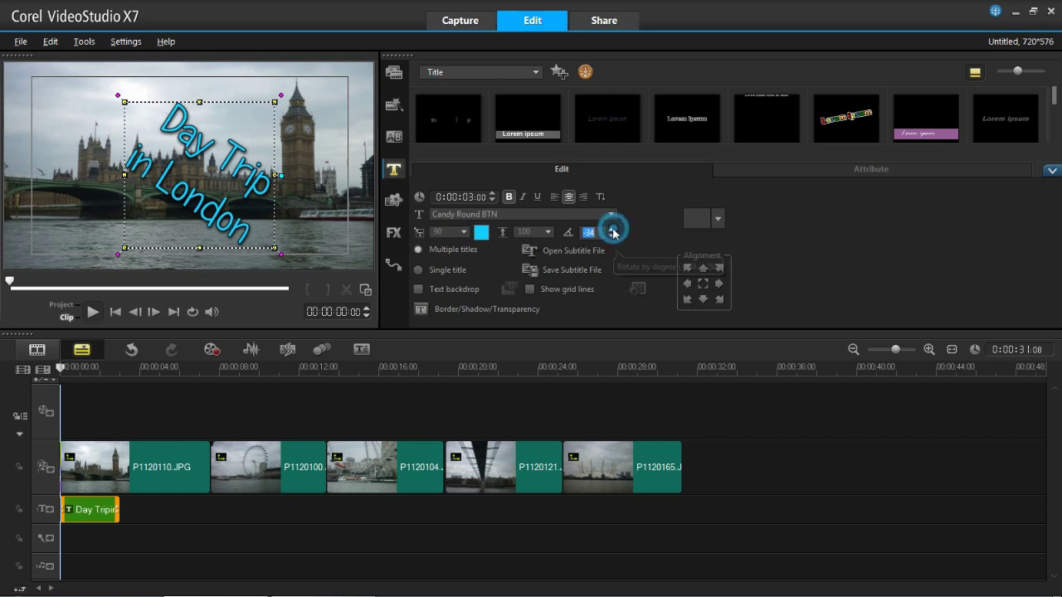
pyautogui.click(611, 230)
pyautogui.click(612, 230)
pyautogui.click(612, 230)
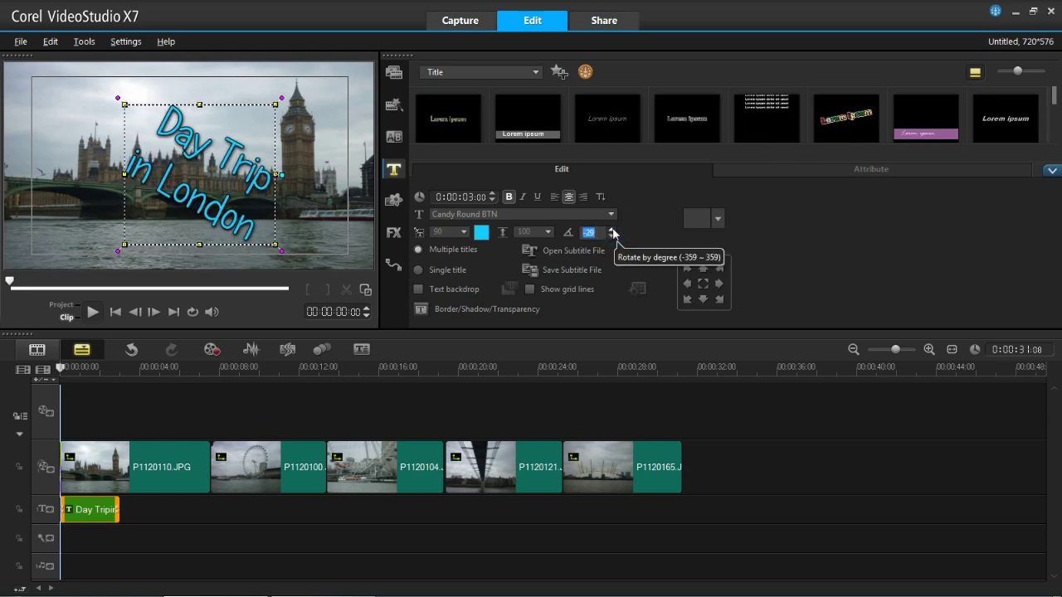
pyautogui.click(612, 236)
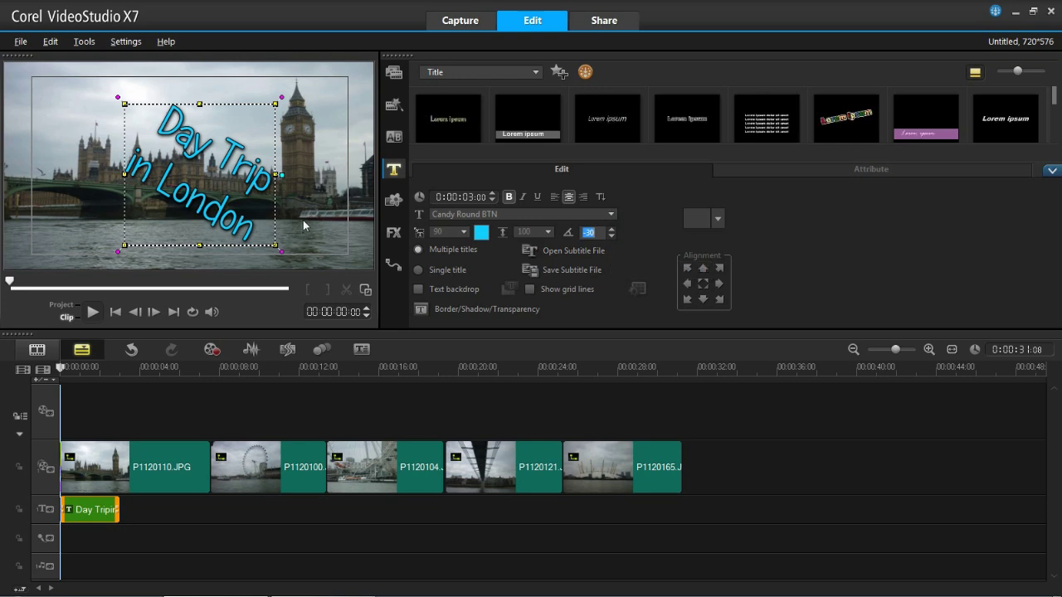
pyautogui.click(288, 133)
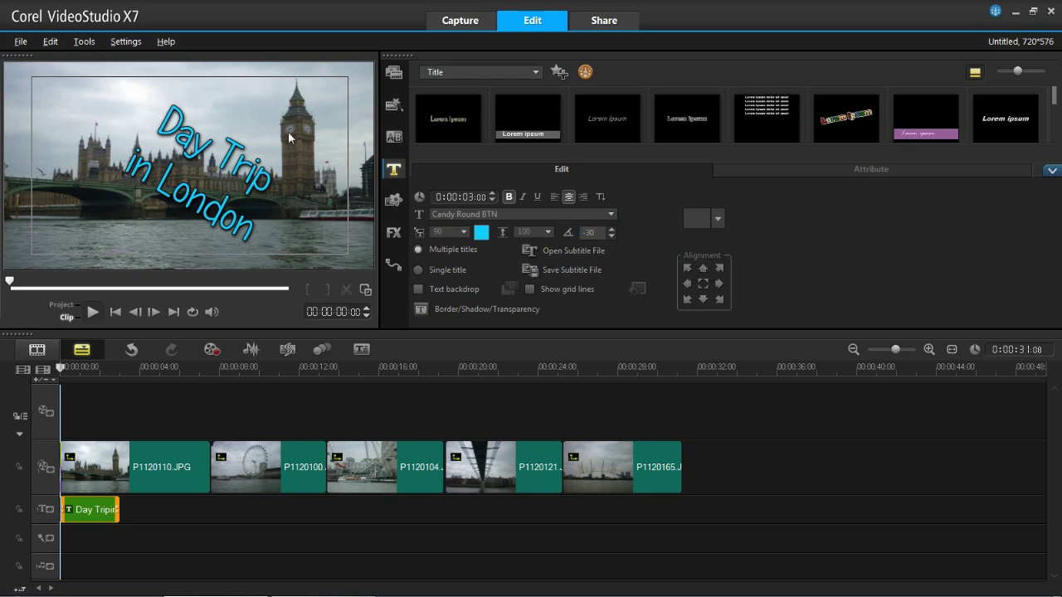
# - Turn on a text backdrop for the title and open its customisation settings
pyautogui.click(174, 200)
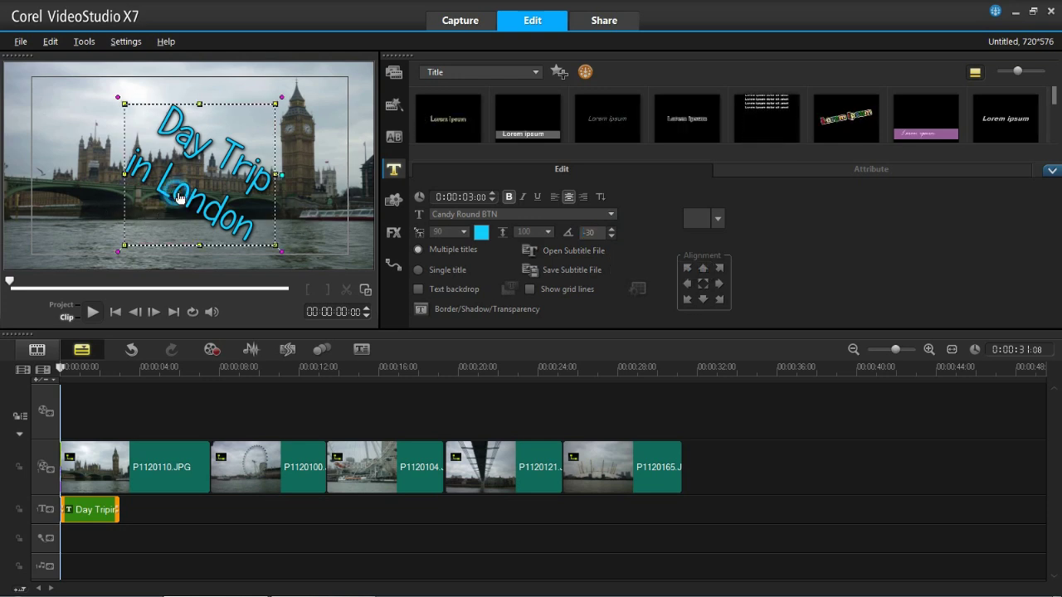
pyautogui.click(418, 289)
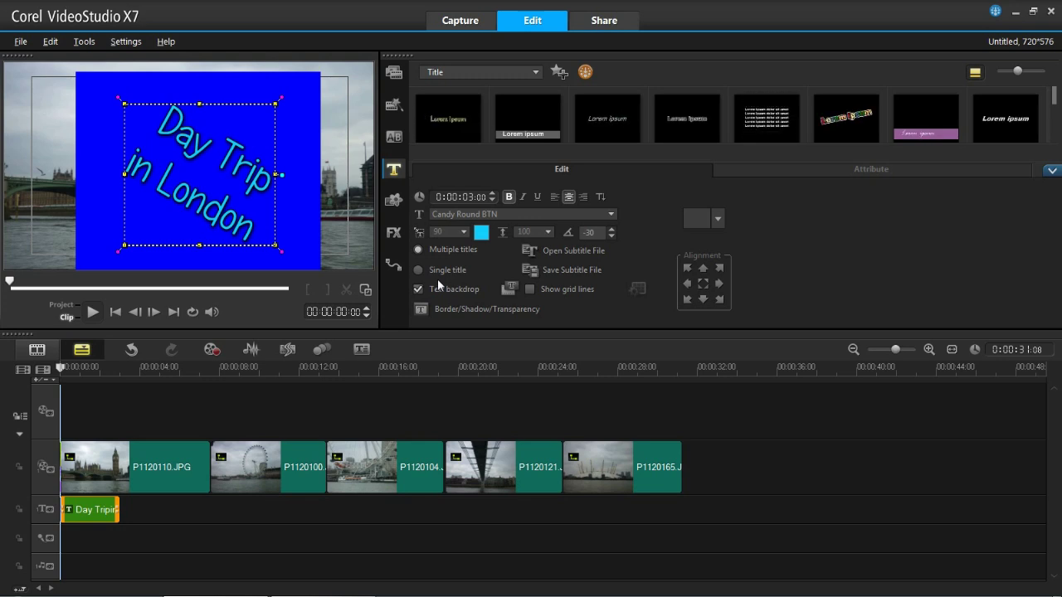
pyautogui.click(511, 289)
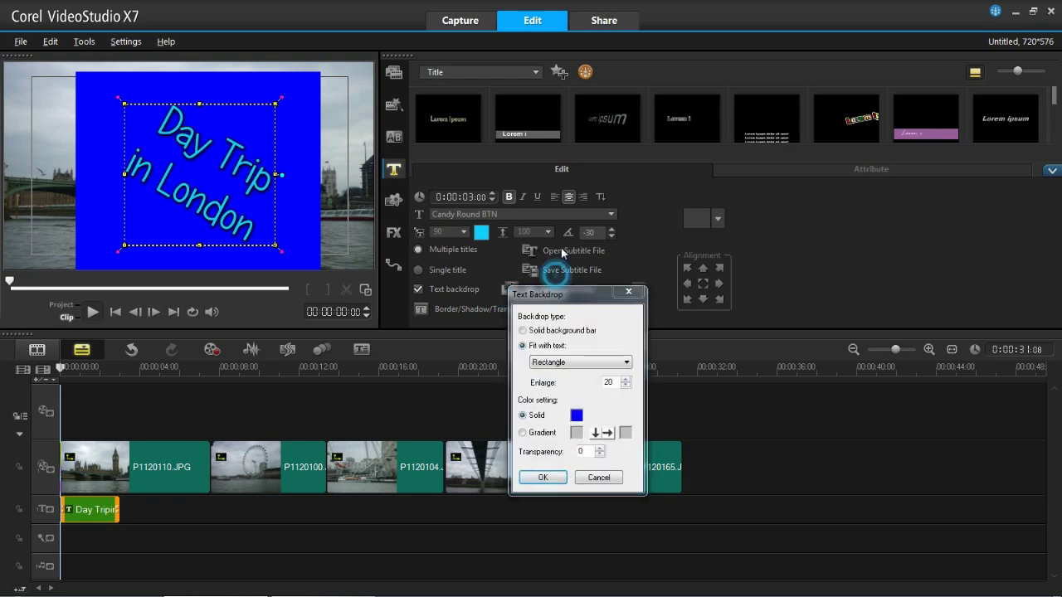
pyautogui.moveTo(581, 295); pyautogui.dragTo(581, 222)
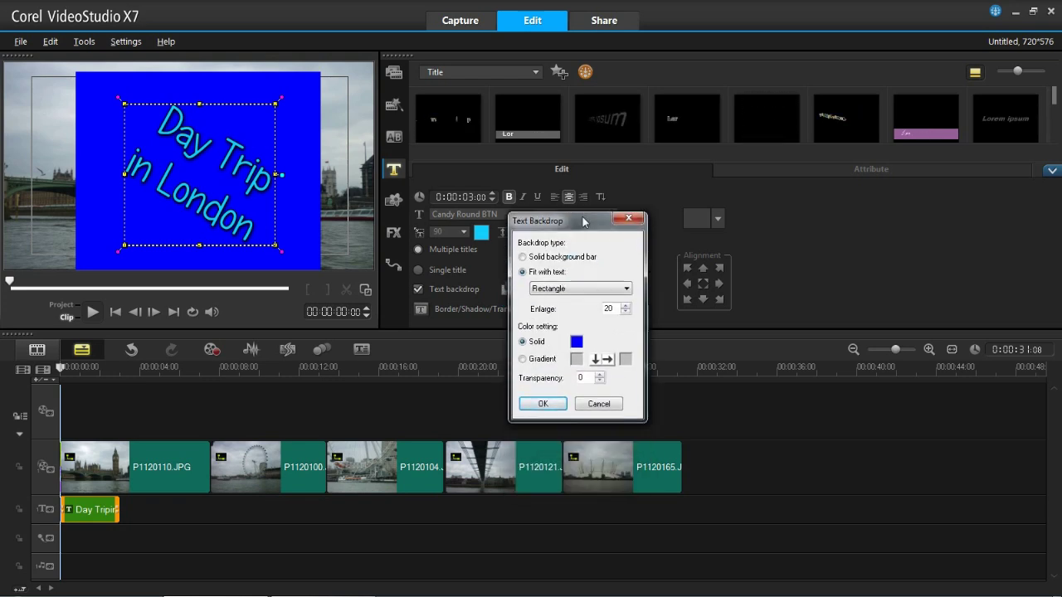
# - Try the full-width bar and Rounded Rectangle, settling on a fit-with-text Rectangle backdrop
pyautogui.click(577, 262)
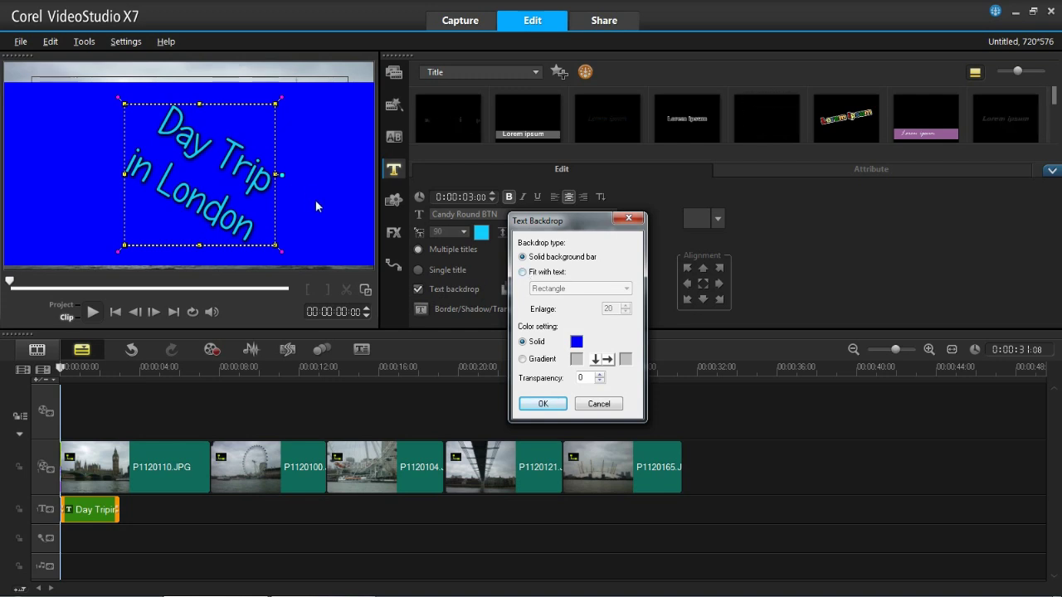
pyautogui.click(526, 272)
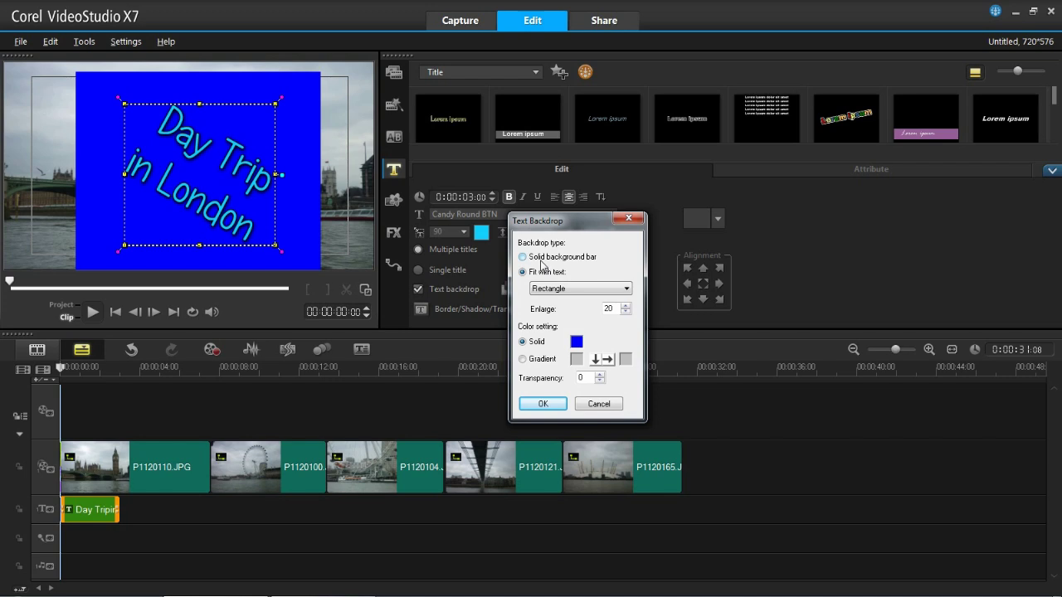
pyautogui.click(592, 289)
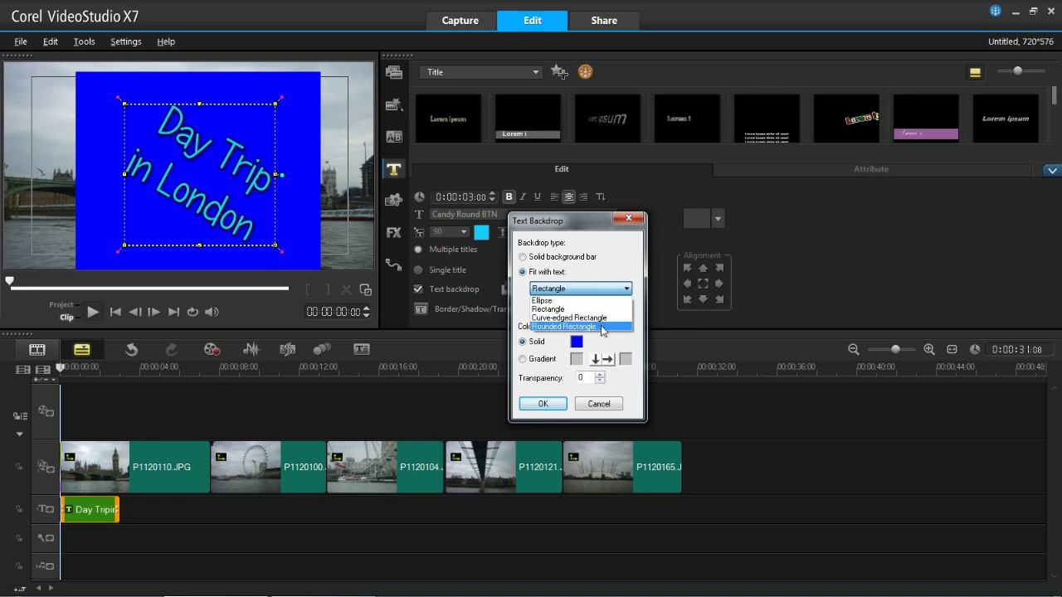
pyautogui.click(601, 326)
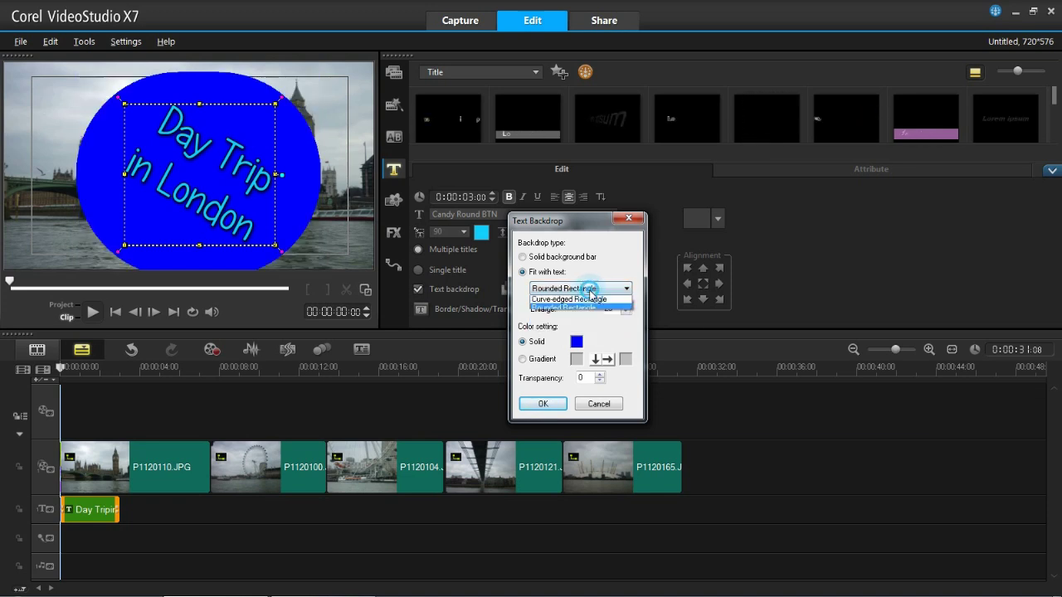
pyautogui.click(593, 289)
pyautogui.click(586, 309)
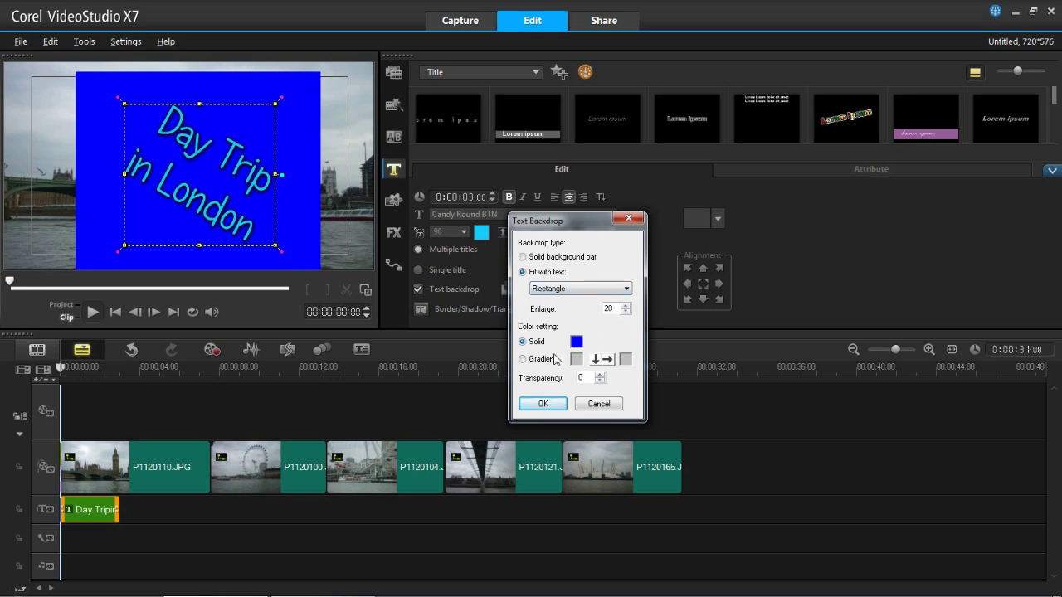
# - Make the backdrop black with transparency 90, apply it, and deselect the title
pyautogui.doubleClick(591, 380)
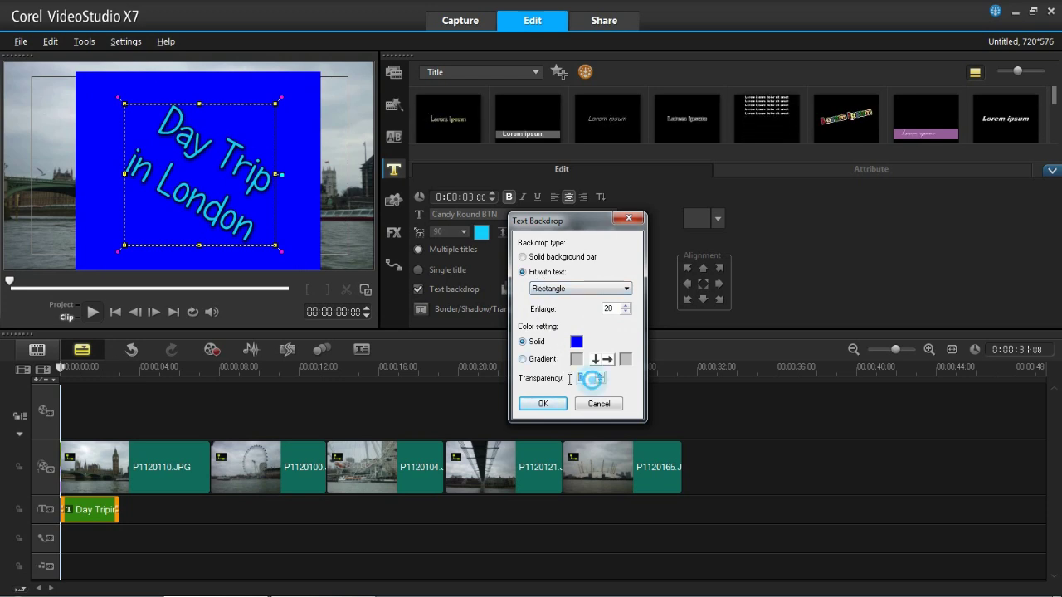
pyautogui.write('70')
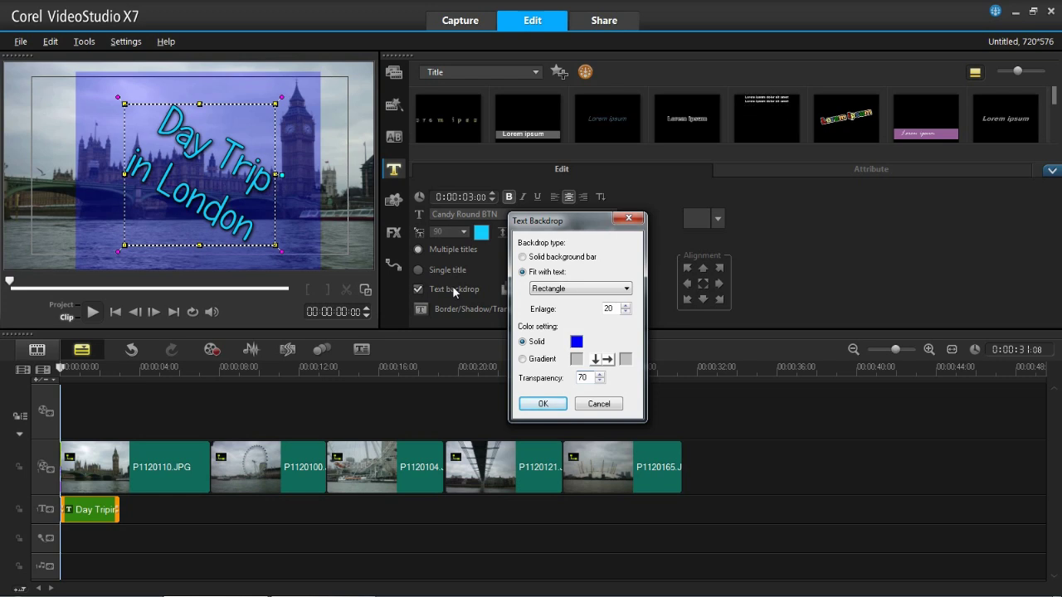
pyautogui.click(584, 377)
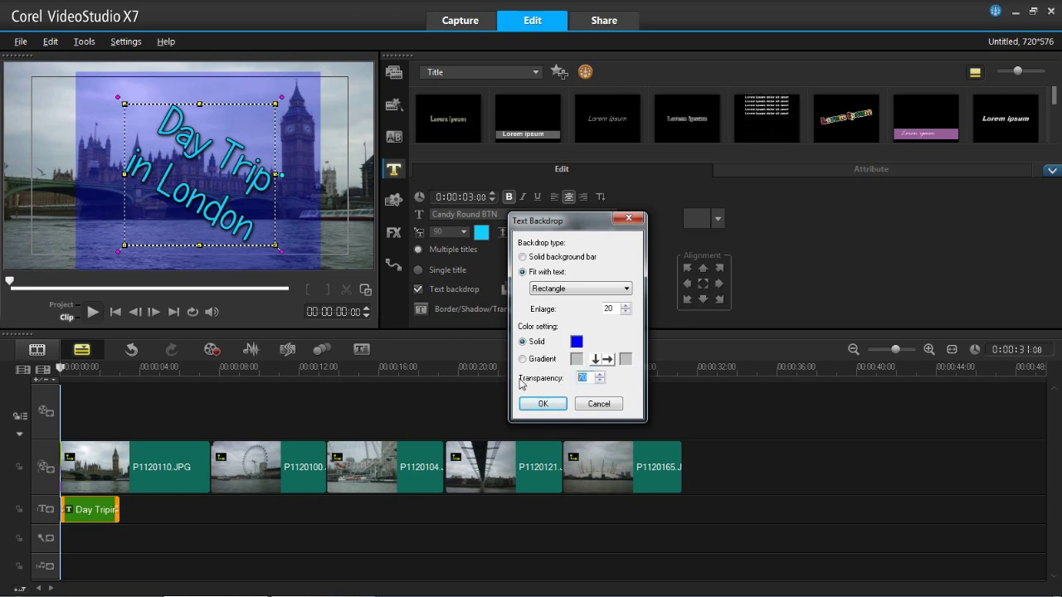
pyautogui.write('90')
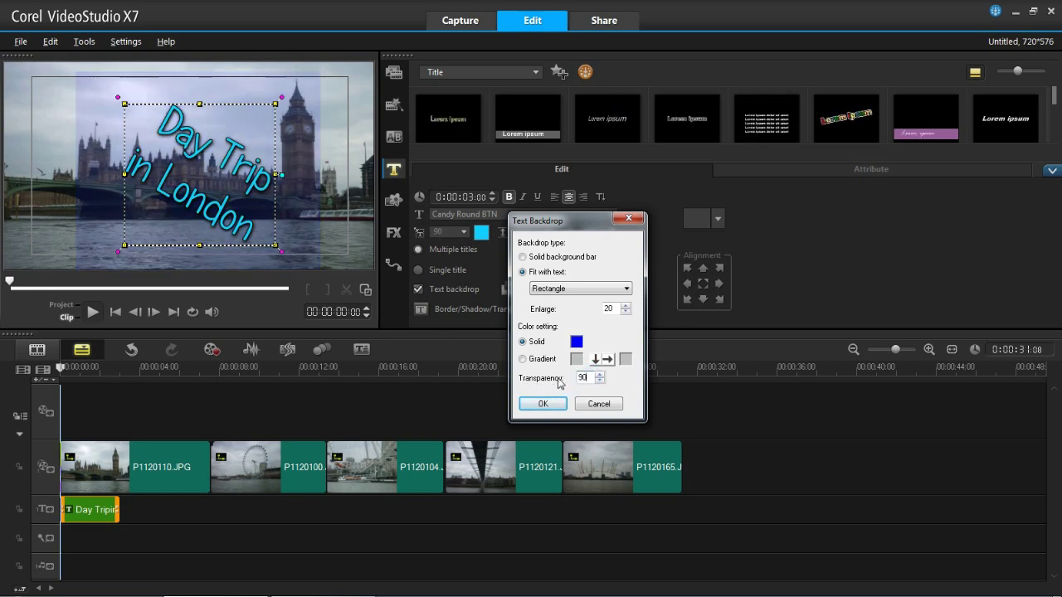
pyautogui.click(576, 341)
pyautogui.click(650, 394)
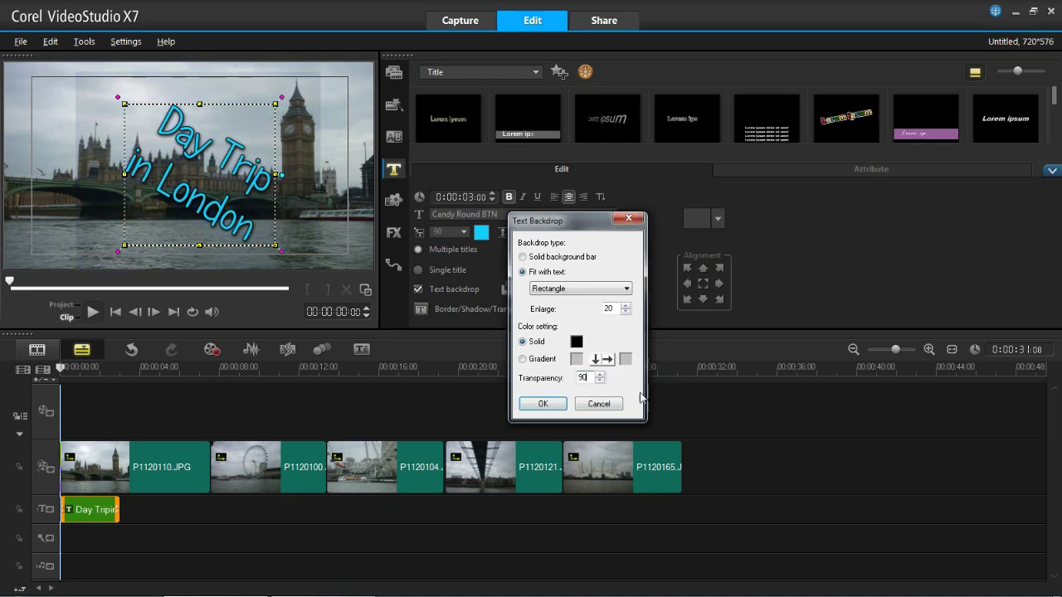
pyautogui.click(542, 403)
pyautogui.click(360, 231)
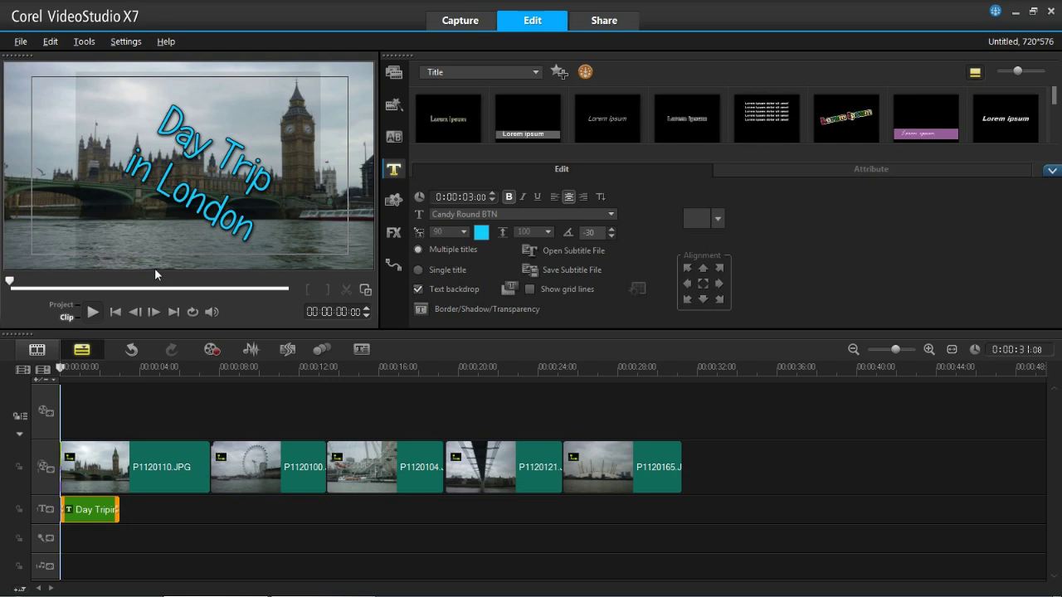
# - Turn off the text backdrop so the tilted blue 'Day Trip in London' title sits directly on Big Ben
pyautogui.click(419, 290)
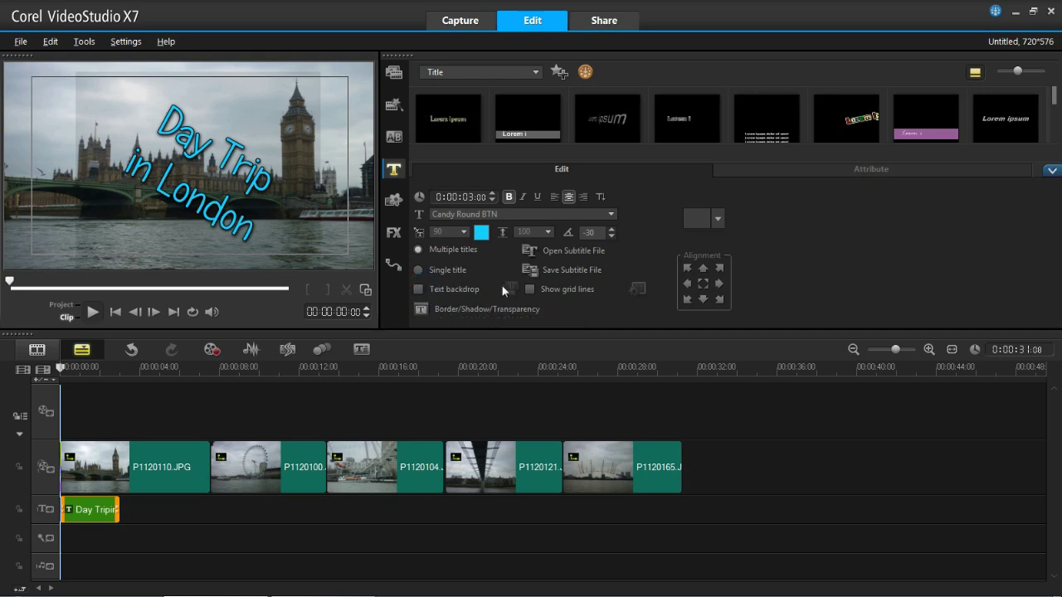
pyautogui.click(382, 240)
pyautogui.click(111, 506)
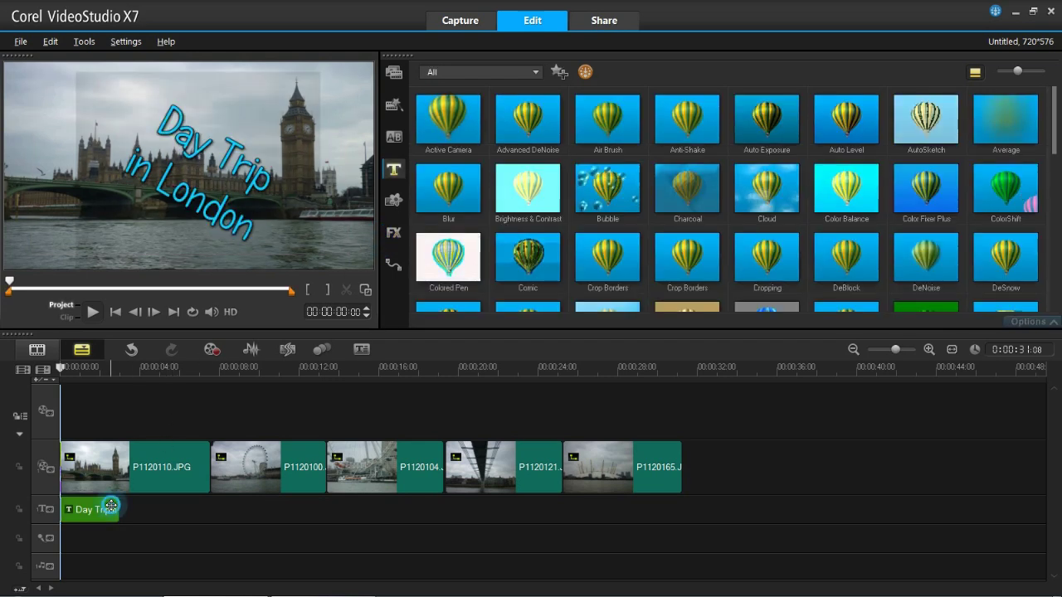
pyautogui.doubleClick(219, 191)
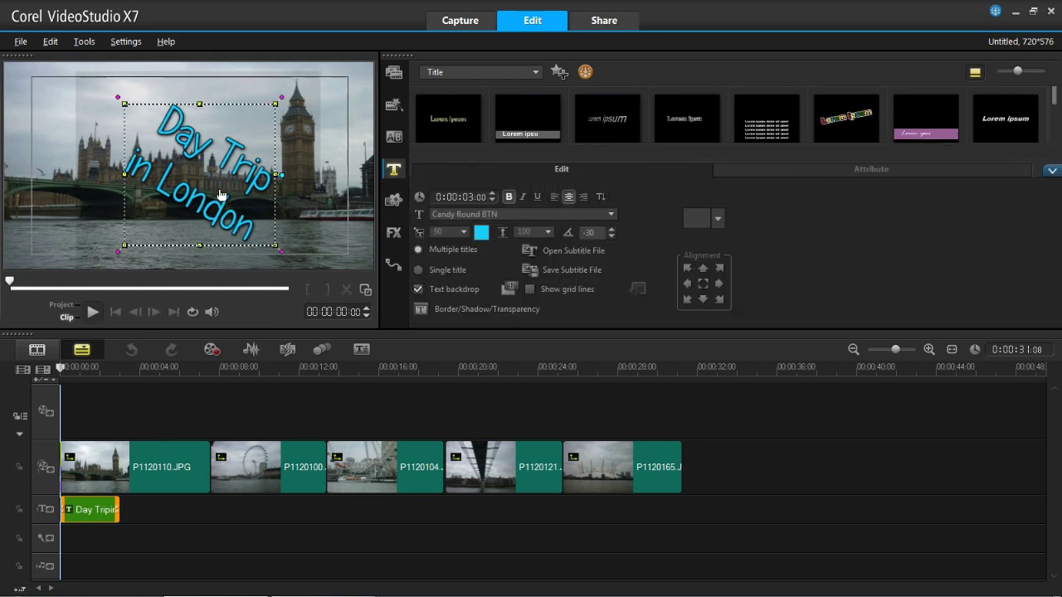
pyautogui.click(346, 221)
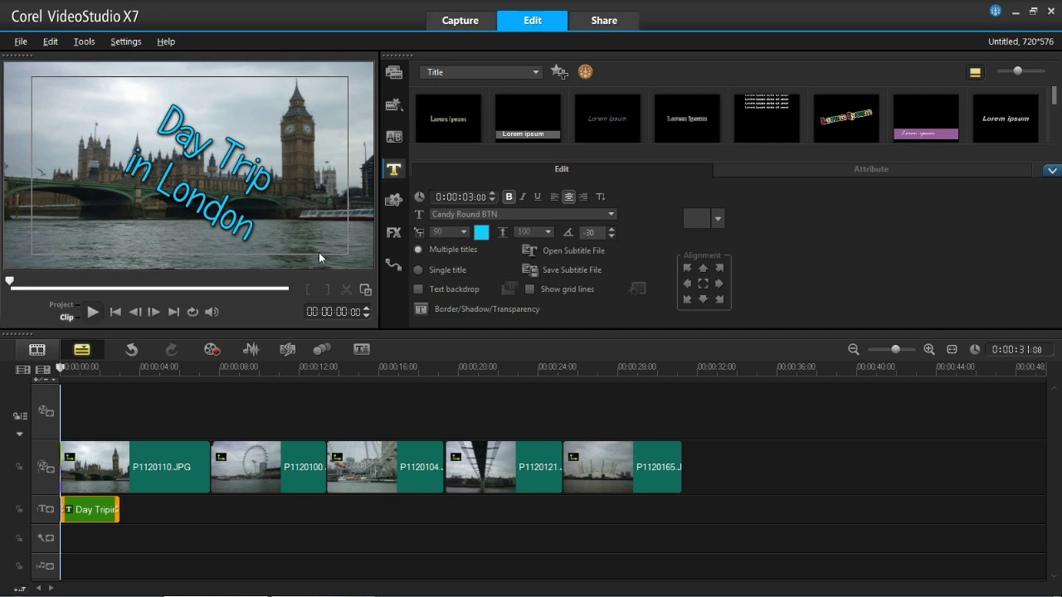
pyautogui.click(319, 252)
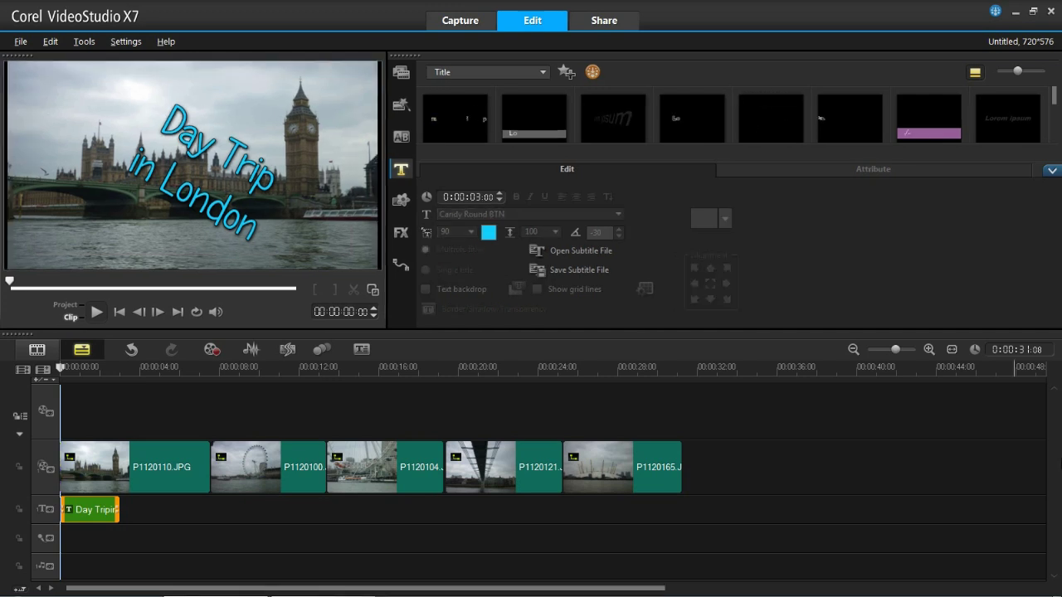